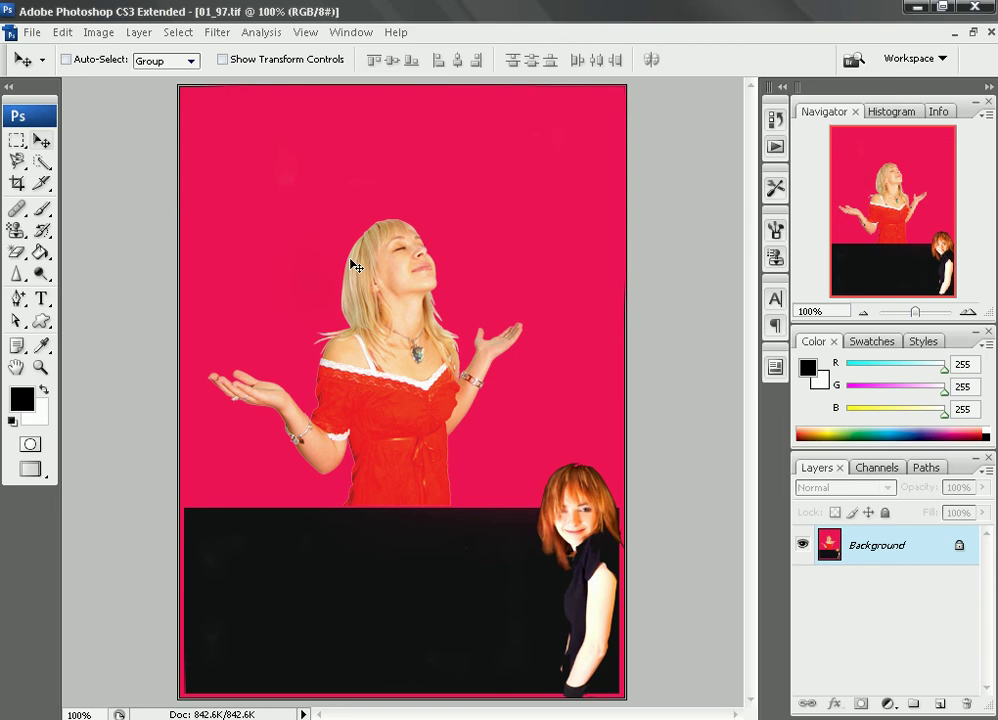
# - Open the Type tool flyout to show the horizontal, vertical and mask type tools
pyautogui.click(42, 298)
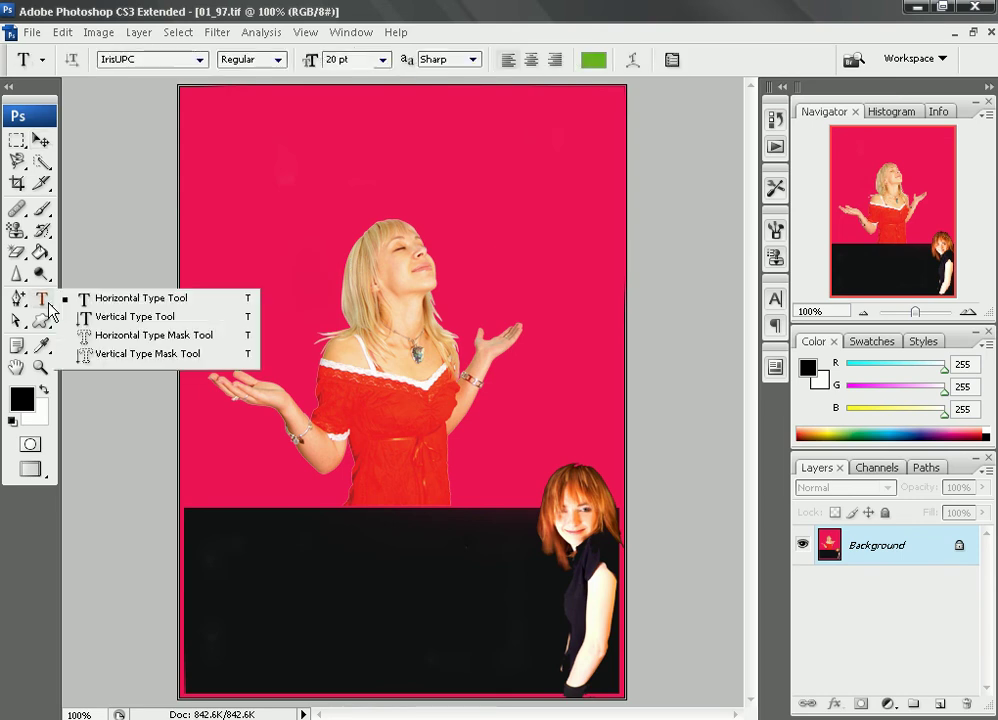
# - Pick the Horizontal Type Mask tool in Showcard Gothic 72 pt and start text near the poster's top-left
pyautogui.click(222, 345)
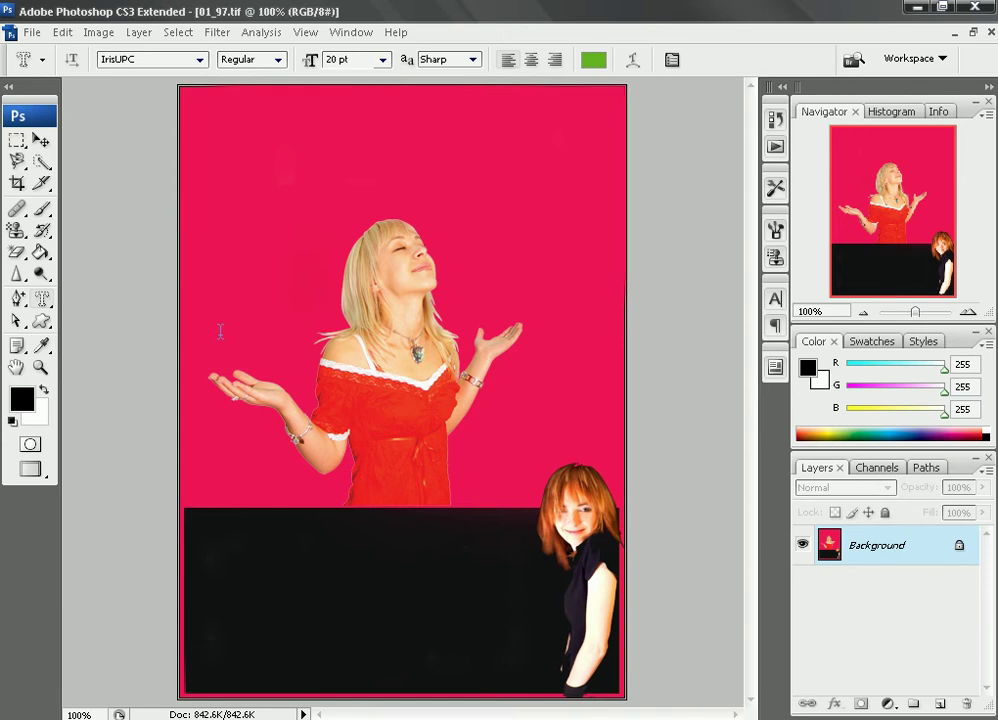
pyautogui.click(190, 64)
pyautogui.click(200, 60)
pyautogui.moveTo(399, 155); pyautogui.dragTo(401, 530)
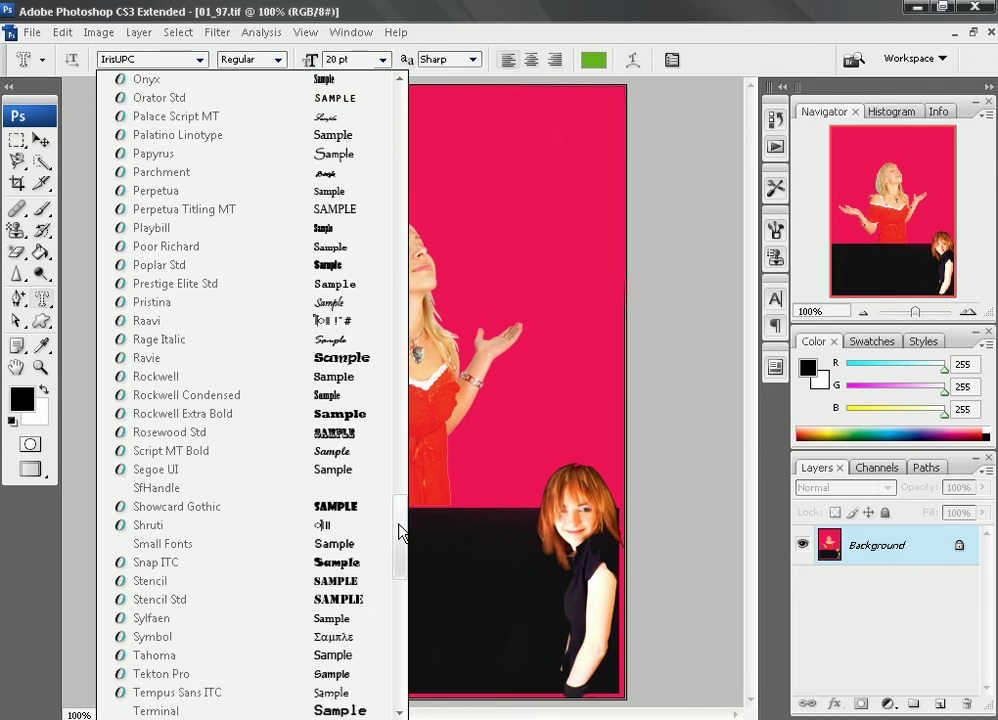
pyautogui.click(177, 506)
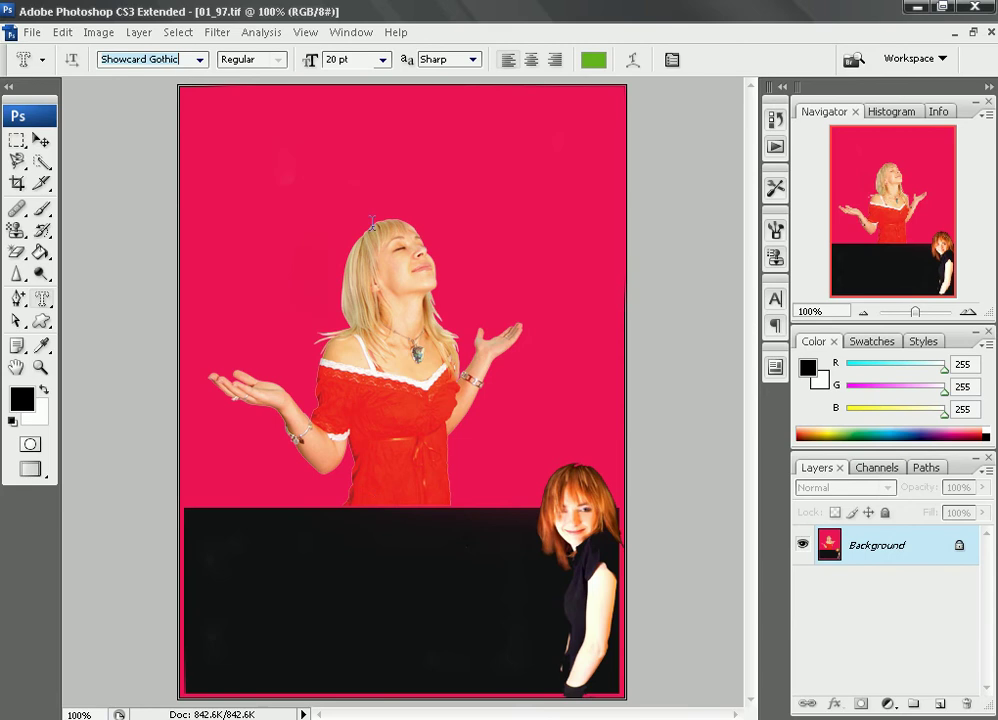
pyautogui.click(382, 60)
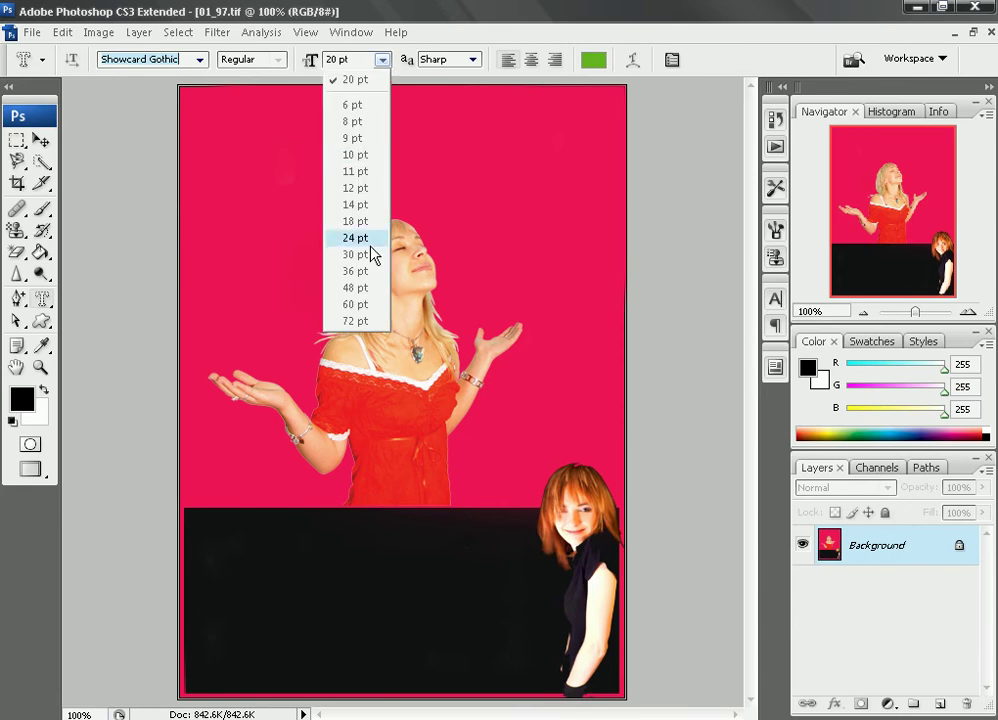
pyautogui.click(372, 321)
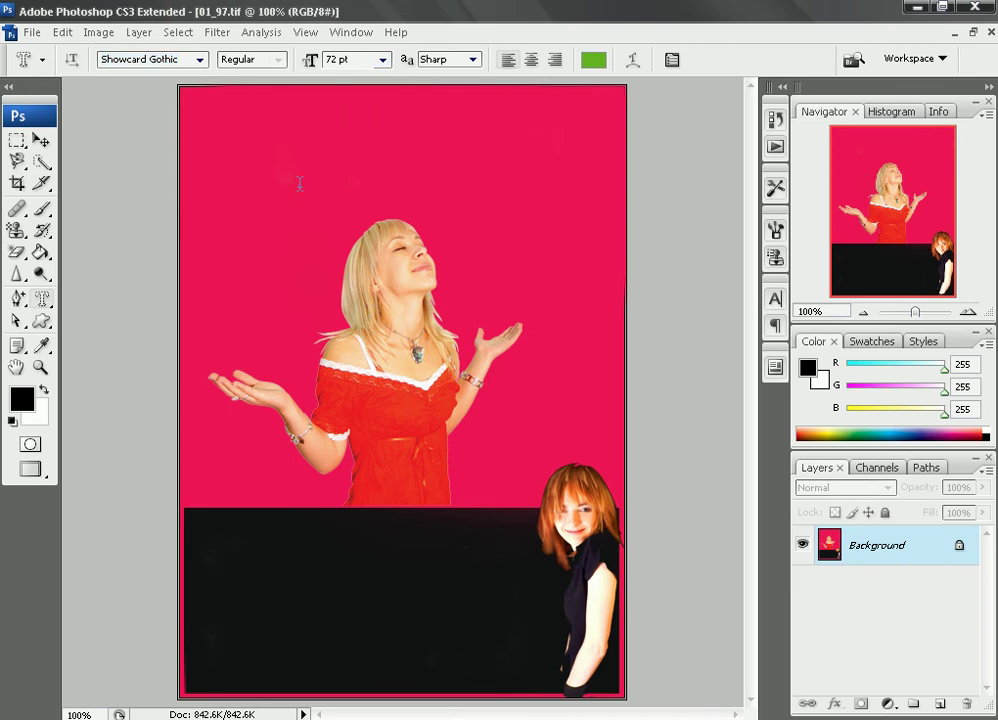
pyautogui.click(213, 185)
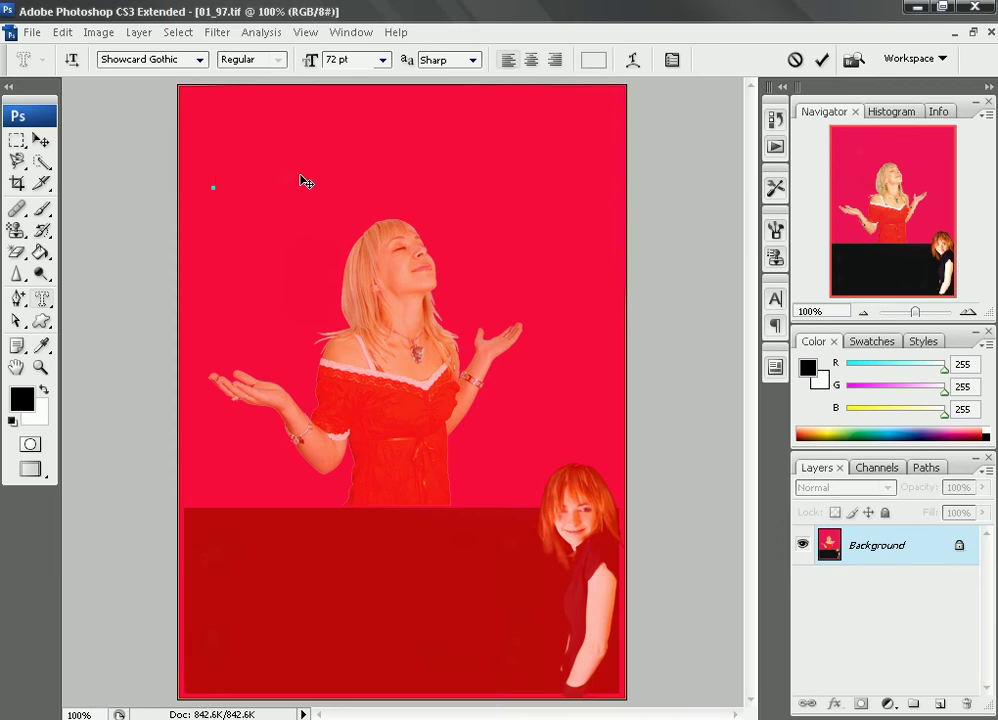
# - Type TRENDY and commit it as a letter-shaped selection
pyautogui.write('TRENDY')
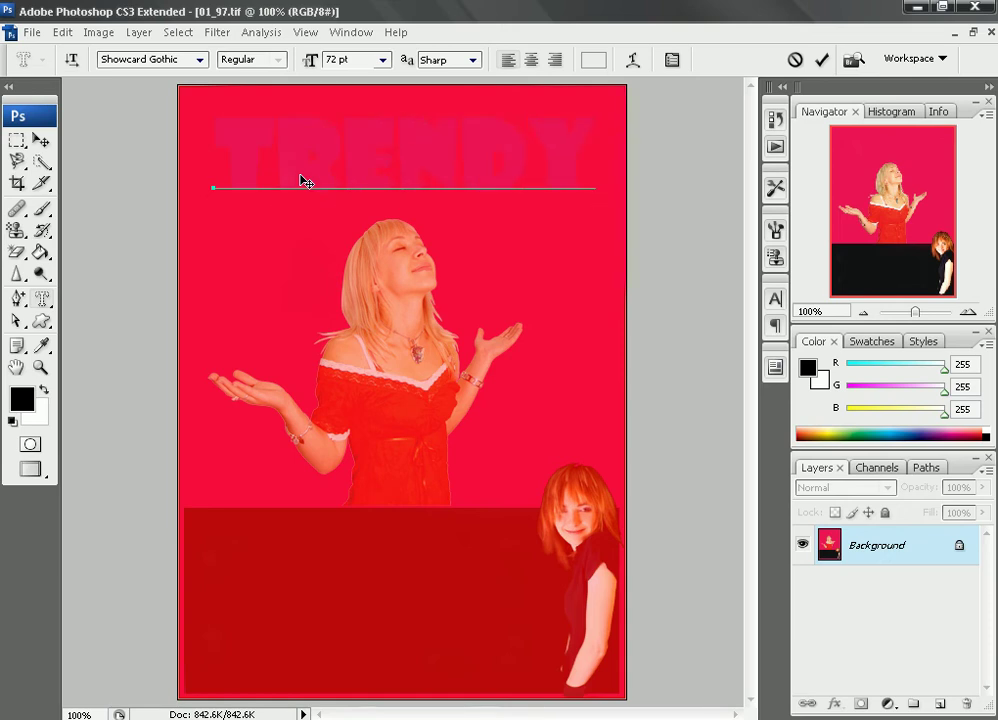
pyautogui.click(819, 64)
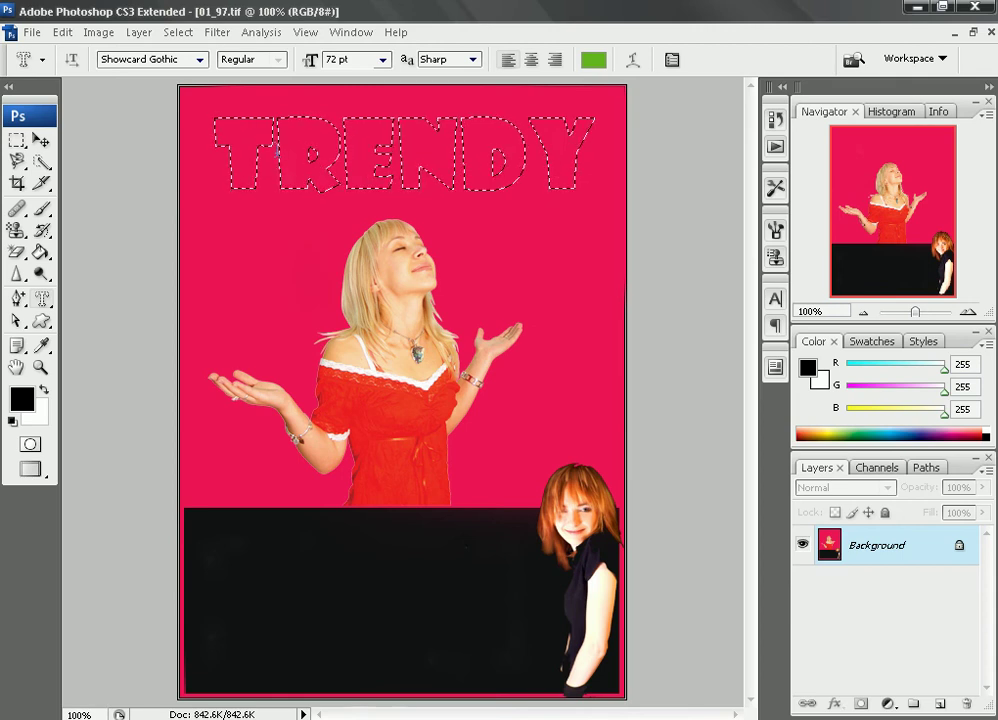
# - Set the foreground colour to light green 6bf18e in the Color Picker
pyautogui.click(26, 406)
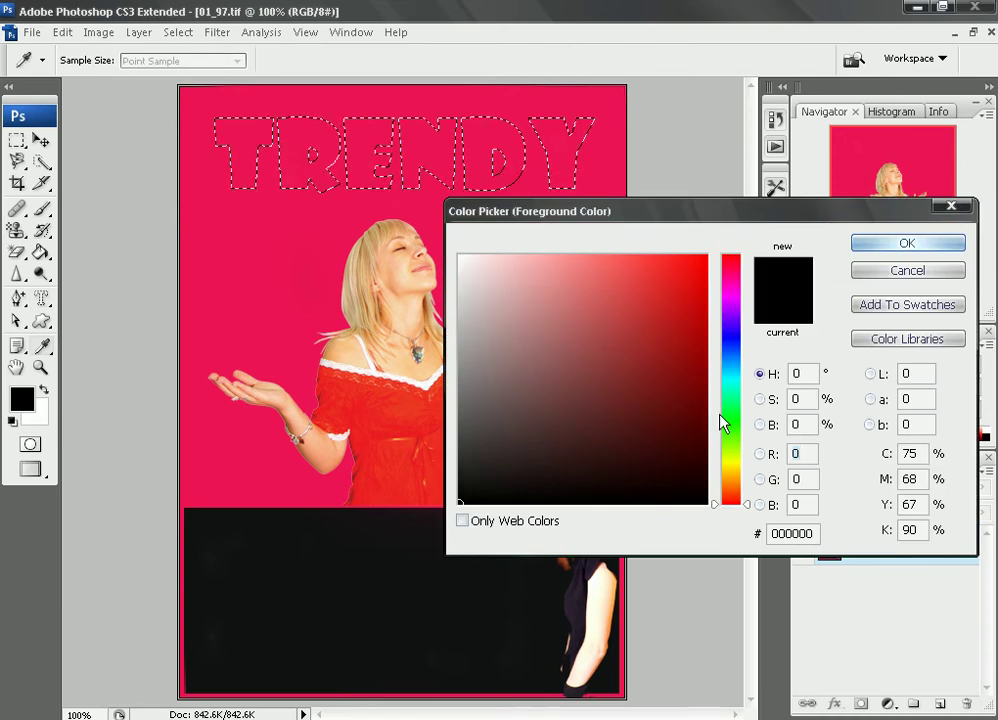
pyautogui.click(731, 411)
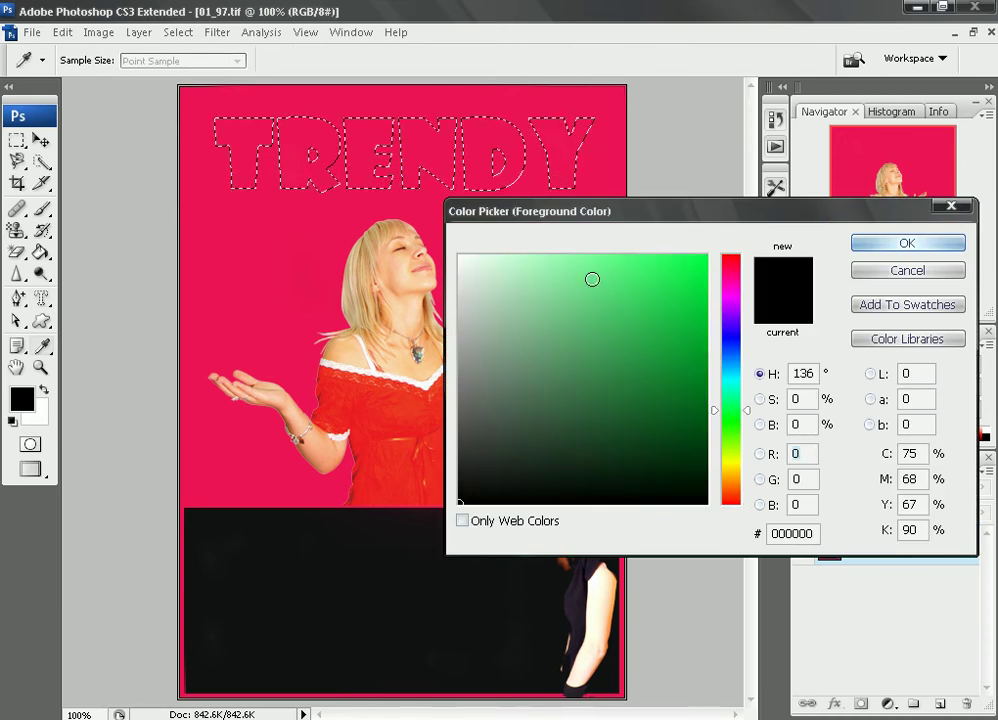
pyautogui.click(593, 270)
pyautogui.click(626, 275)
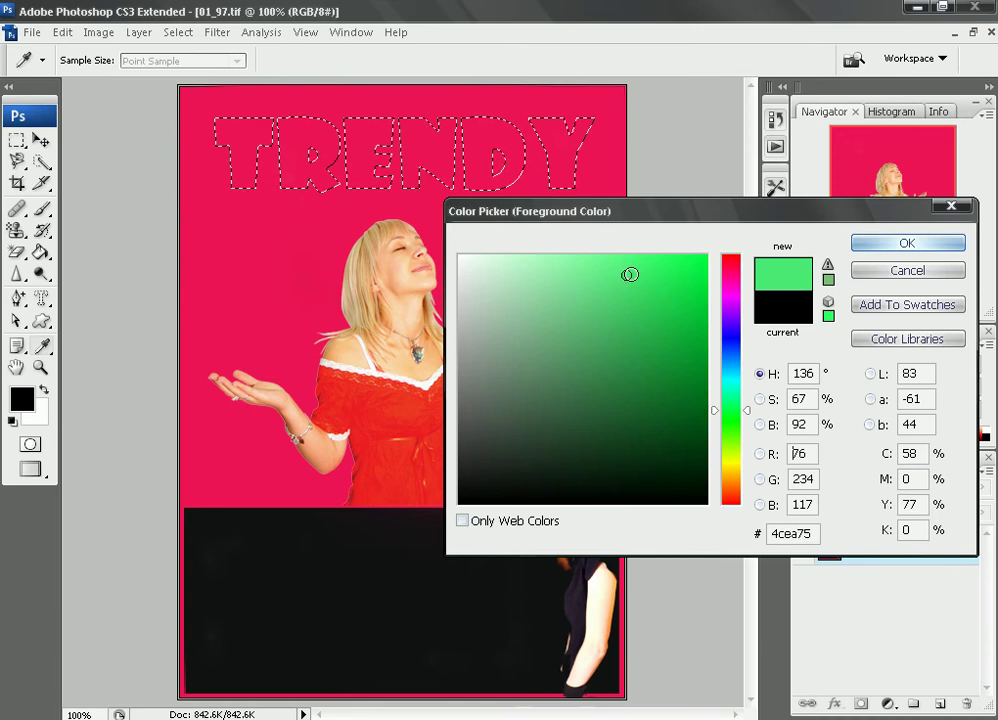
pyautogui.click(615, 284)
pyautogui.click(605, 272)
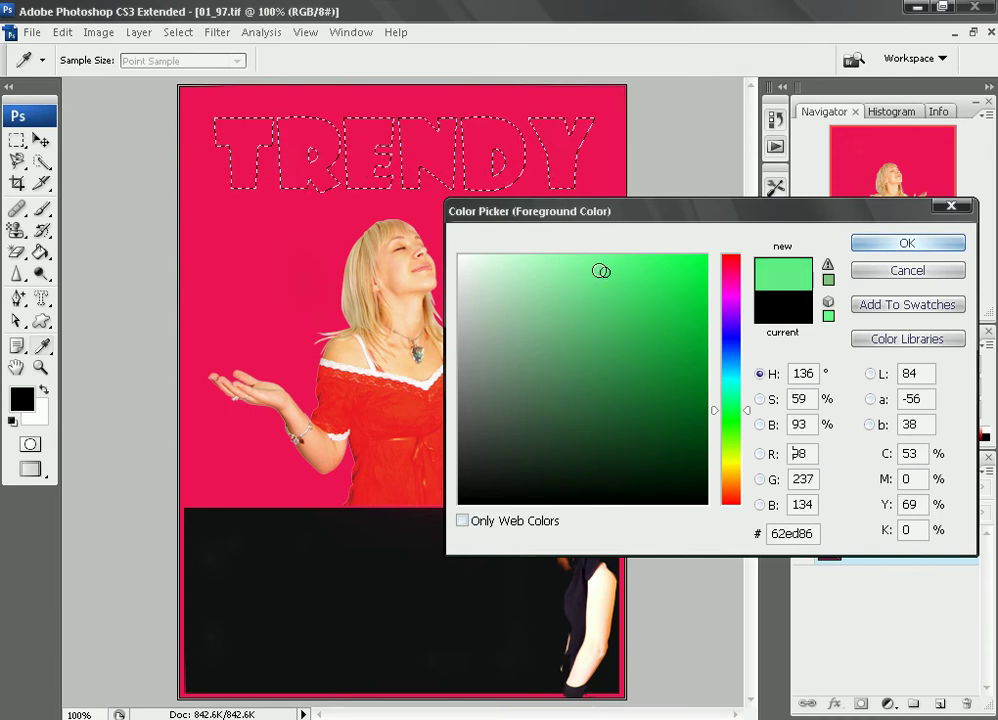
pyautogui.click(597, 268)
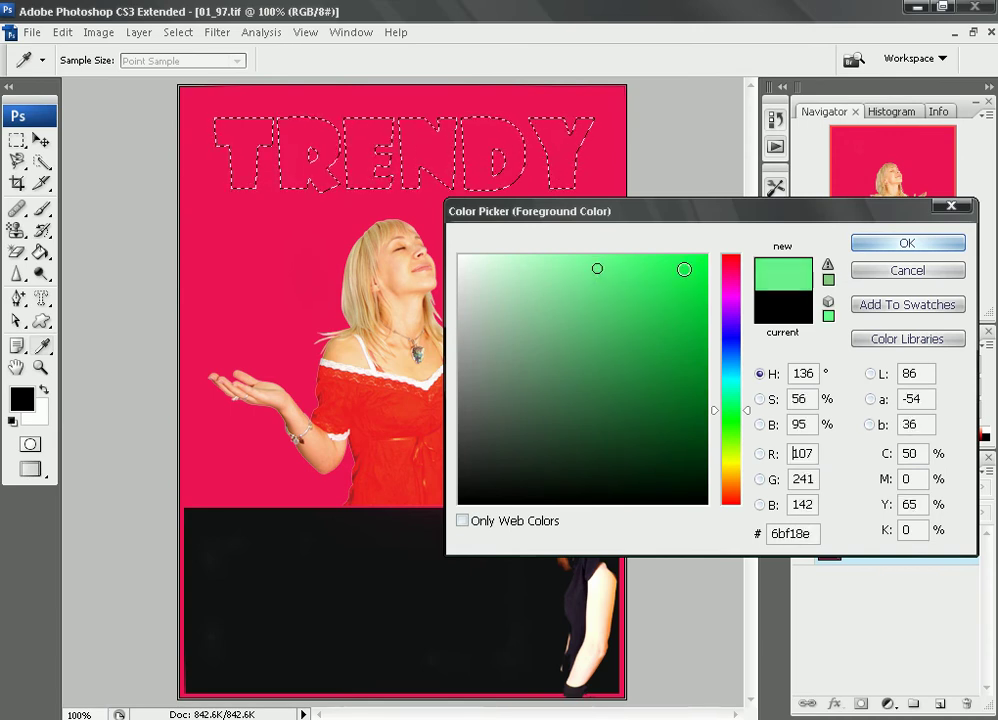
pyautogui.click(870, 247)
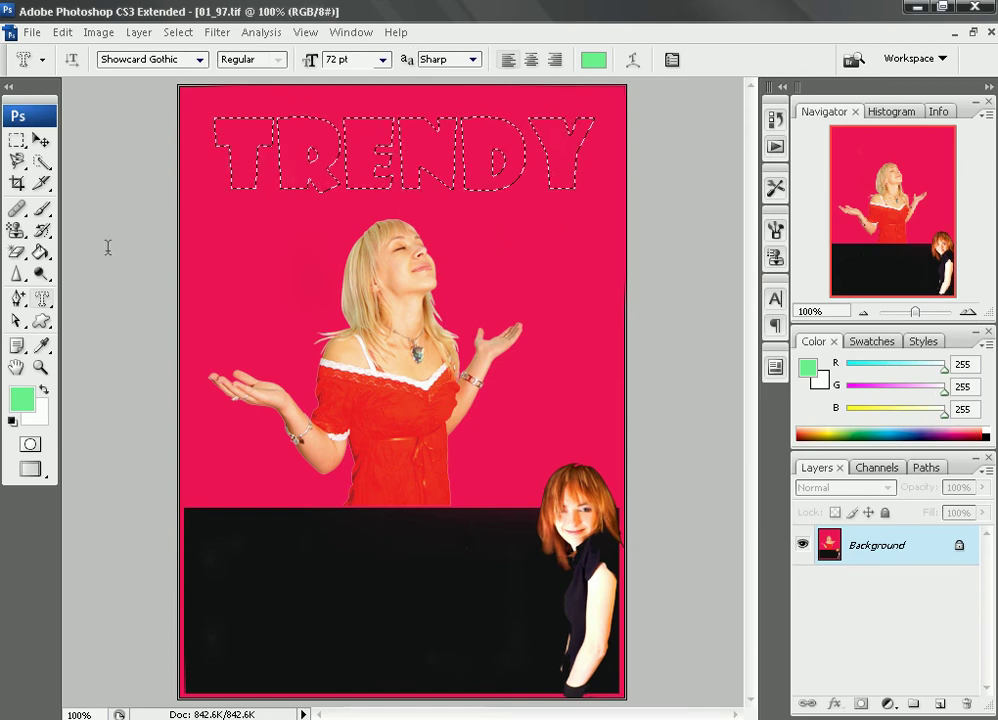
# - Set a Foreground to Background green-to-white gradient, try it inside TRENDY, then undo the fill
pyautogui.click(40, 252)
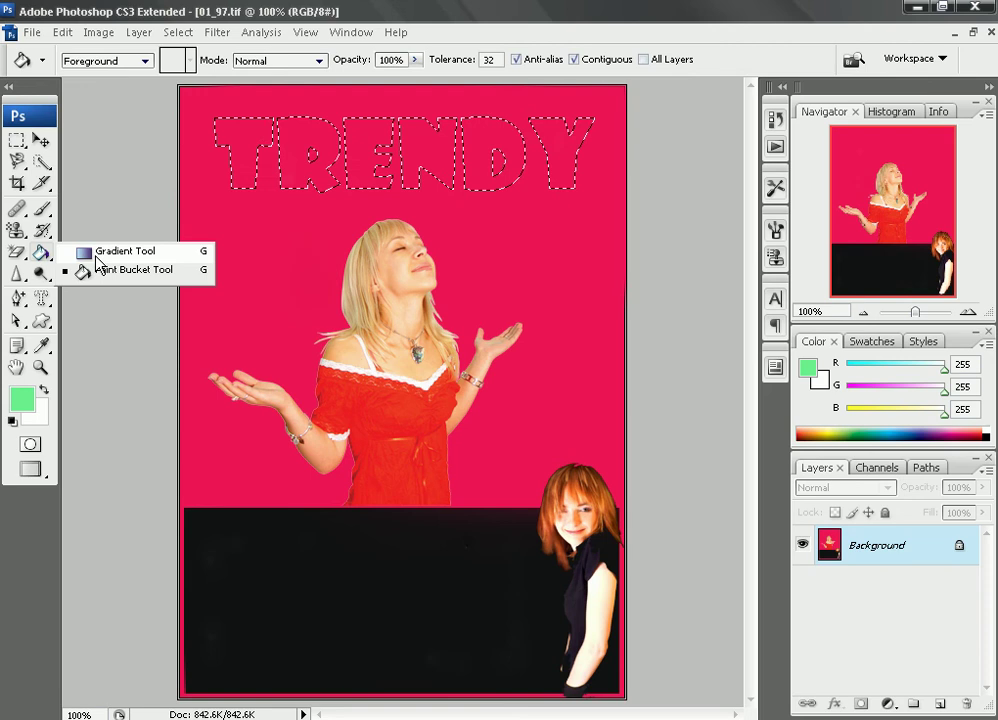
pyautogui.click(97, 252)
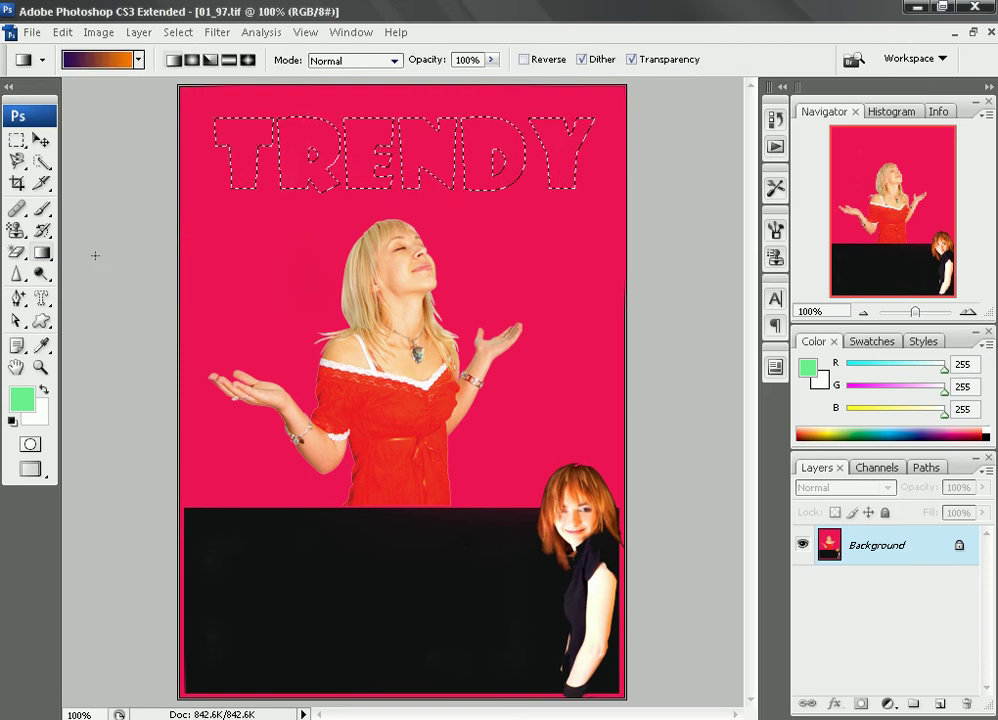
pyautogui.click(140, 62)
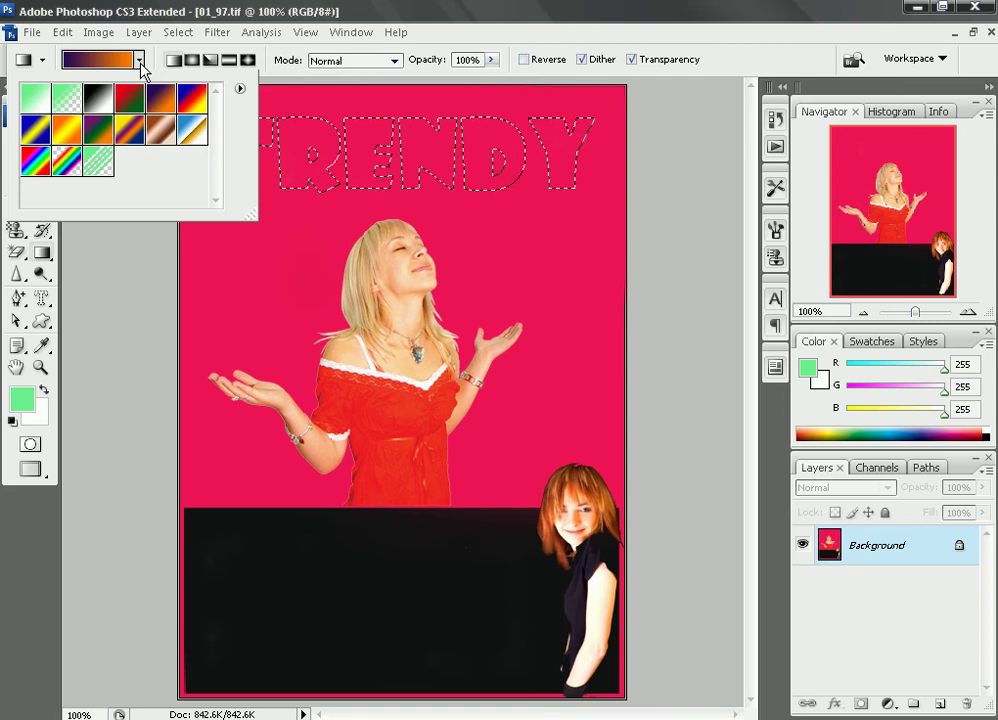
pyautogui.click(38, 100)
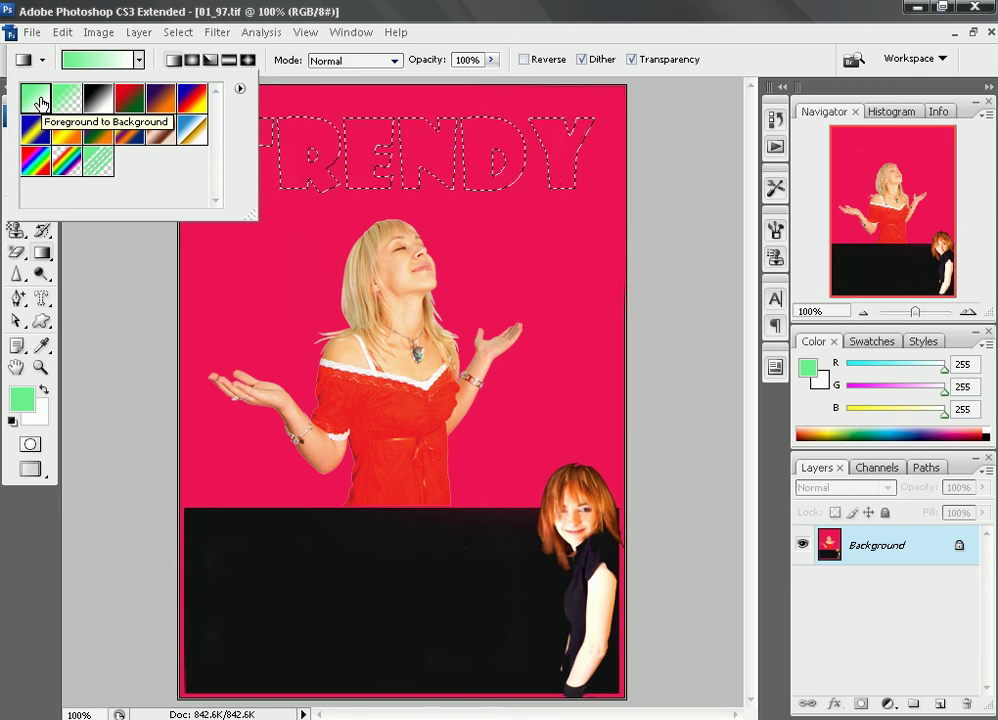
pyautogui.doubleClick(40, 103)
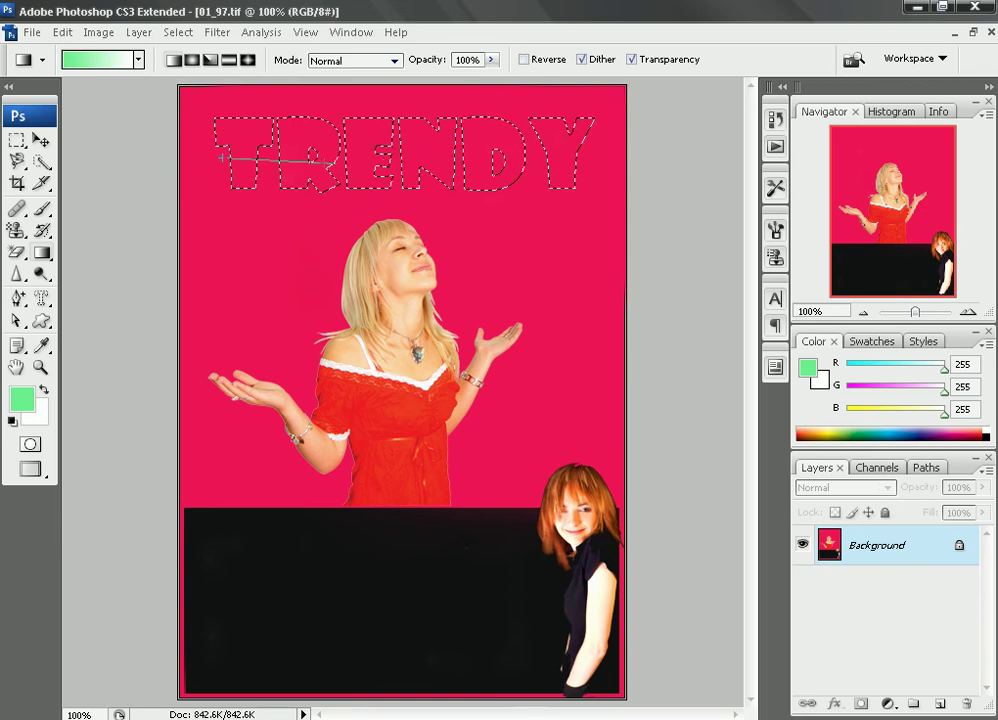
pyautogui.moveTo(579, 156); pyautogui.dragTo(579, 156)
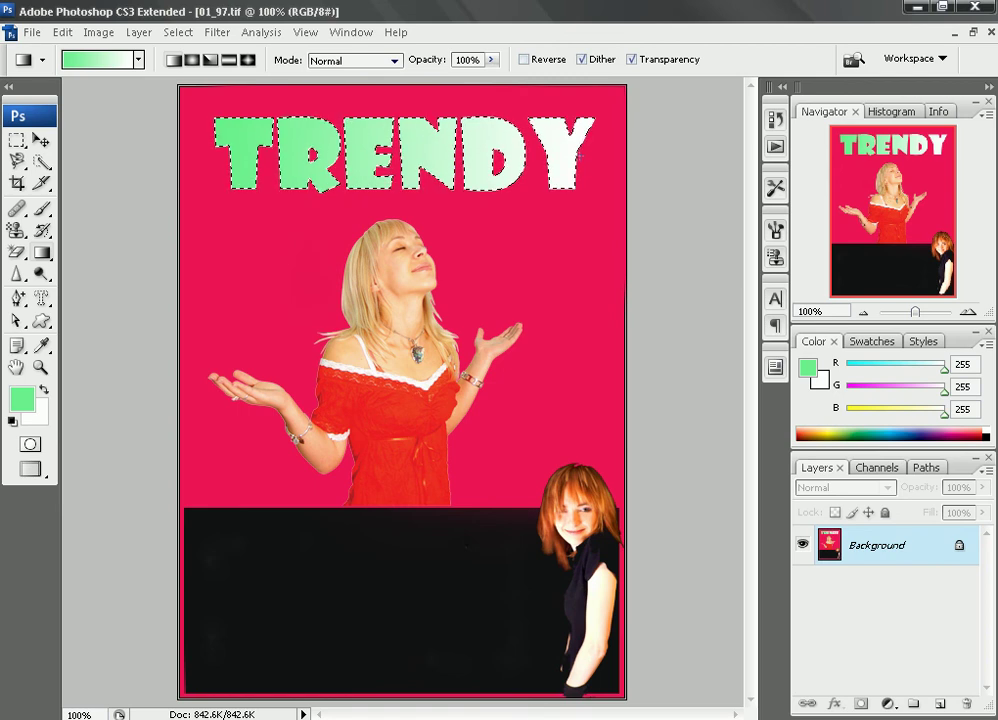
pyautogui.hotkey('ctrl', 'z')
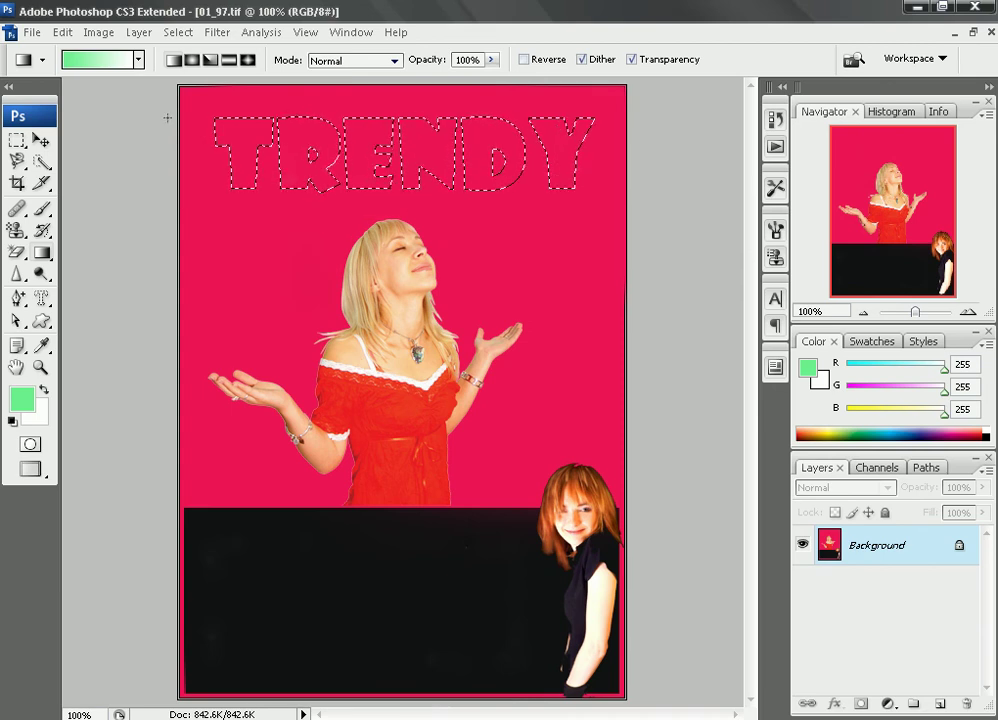
# - With the Brush tool, paint green strokes over the T, R, E and Y inside TRENDY
pyautogui.click(44, 214)
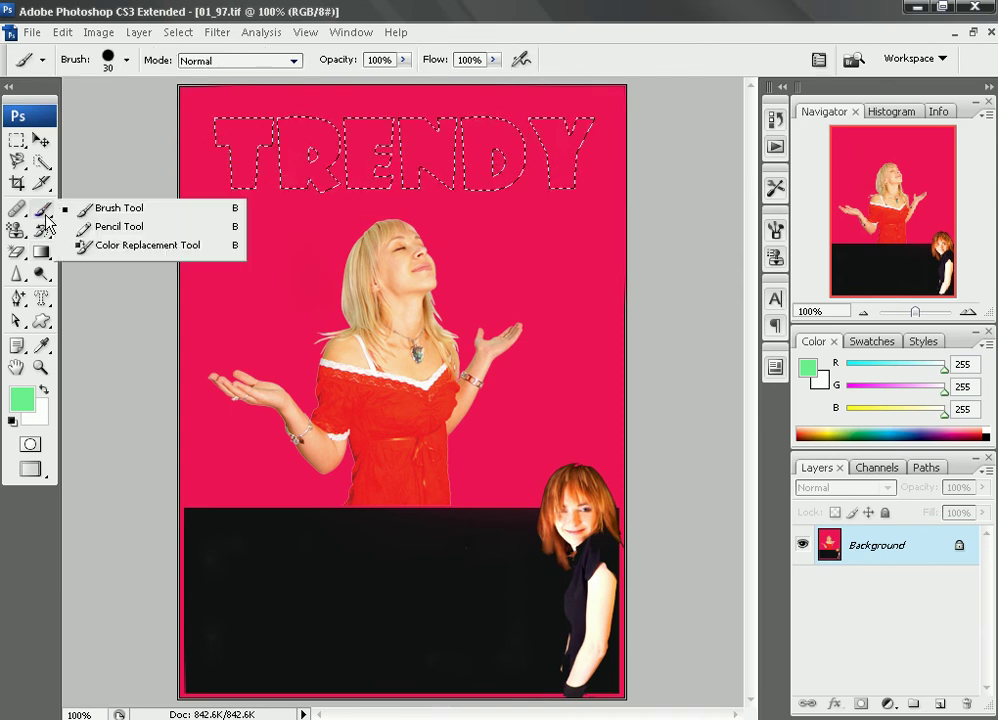
pyautogui.click(100, 209)
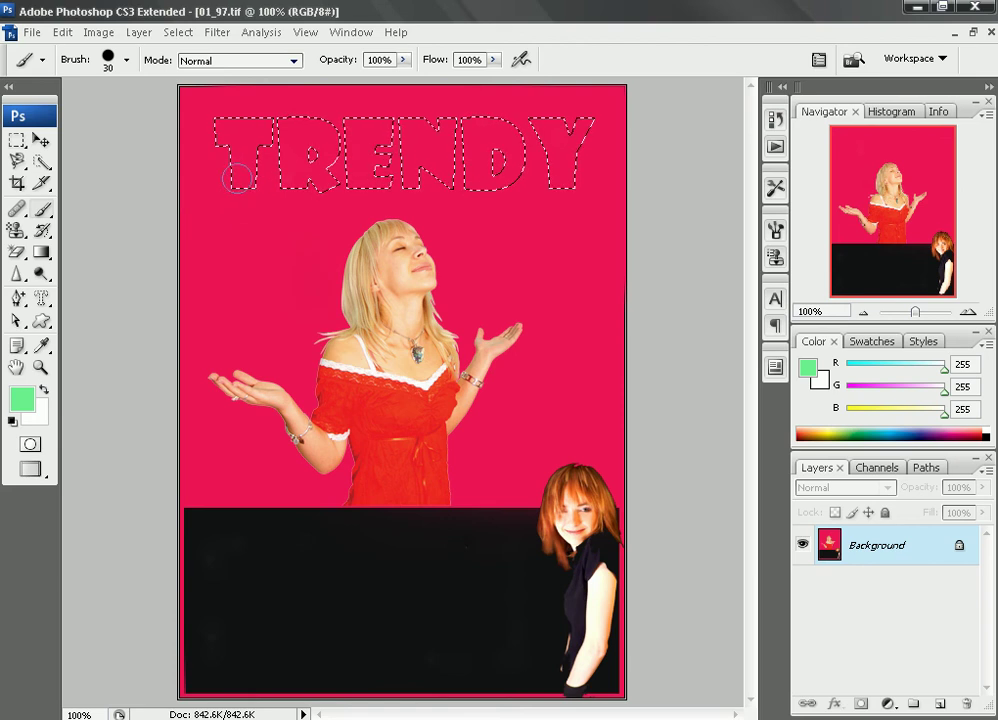
pyautogui.moveTo(345, 117)
pyautogui.mouseDown()
pyautogui.moveTo(416, 138)
pyautogui.moveTo(449, 122)
pyautogui.moveTo(444, 147)
pyautogui.moveTo(483, 156)
pyautogui.mouseUp()
pyautogui.moveTo(550, 118); pyautogui.dragTo(566, 182)
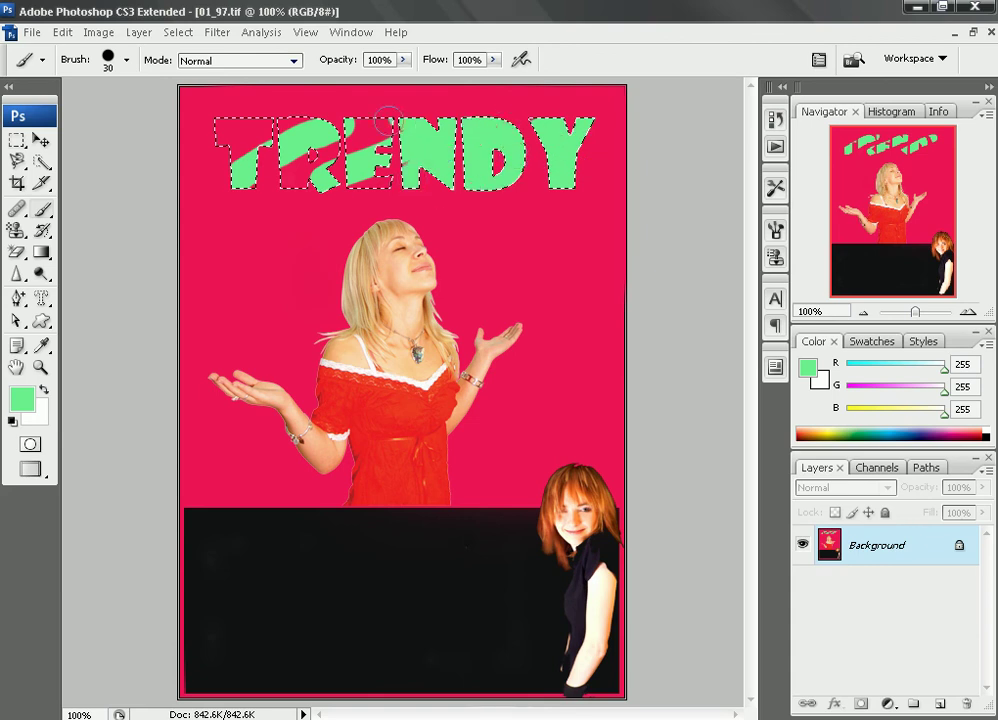
pyautogui.moveTo(222, 130)
pyautogui.mouseDown()
pyautogui.moveTo(378, 153)
pyautogui.moveTo(352, 158)
pyautogui.moveTo(364, 138)
pyautogui.moveTo(380, 176)
pyautogui.mouseUp()
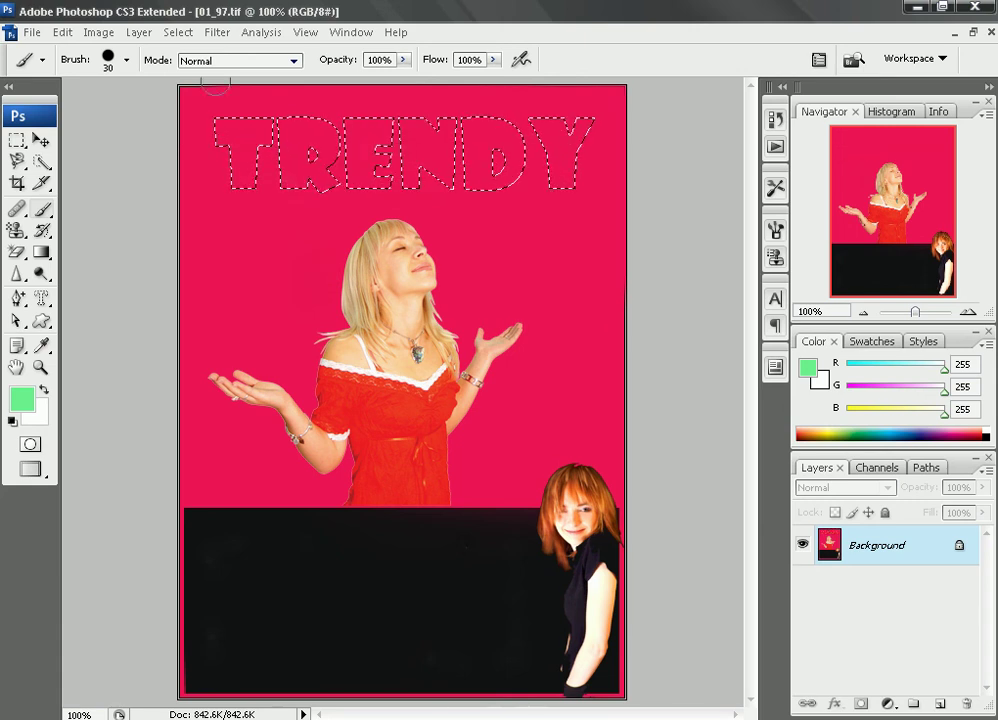
# - Stroke the TRENDY selection with a 3 px near-black (#060606) outline via Edit > Stroke
pyautogui.click(64, 33)
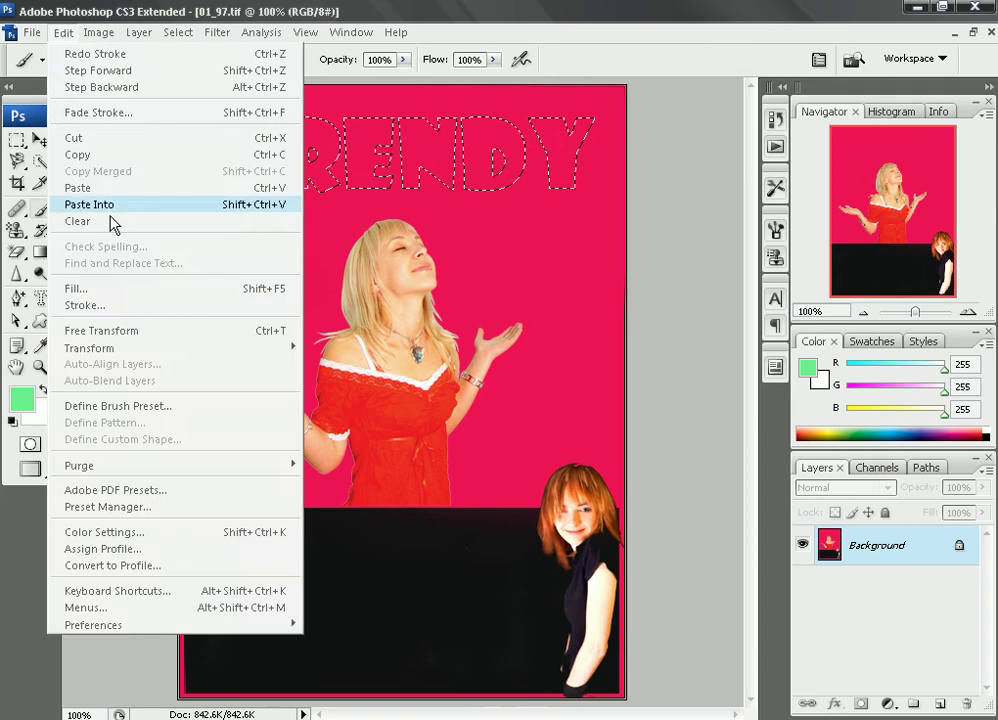
pyautogui.click(125, 305)
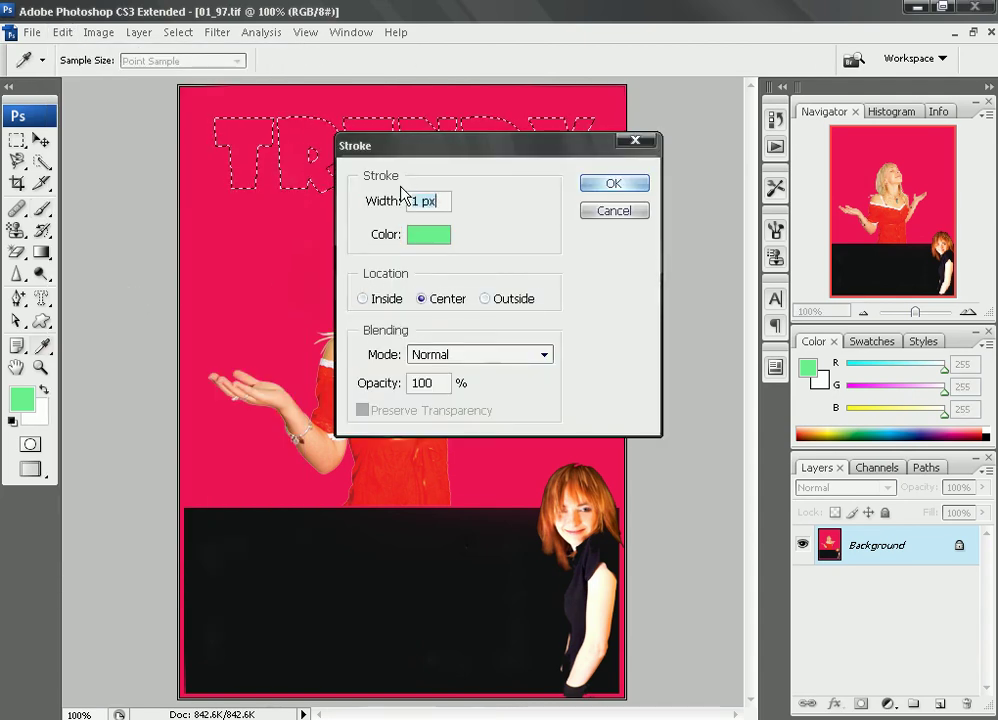
pyautogui.click(428, 202)
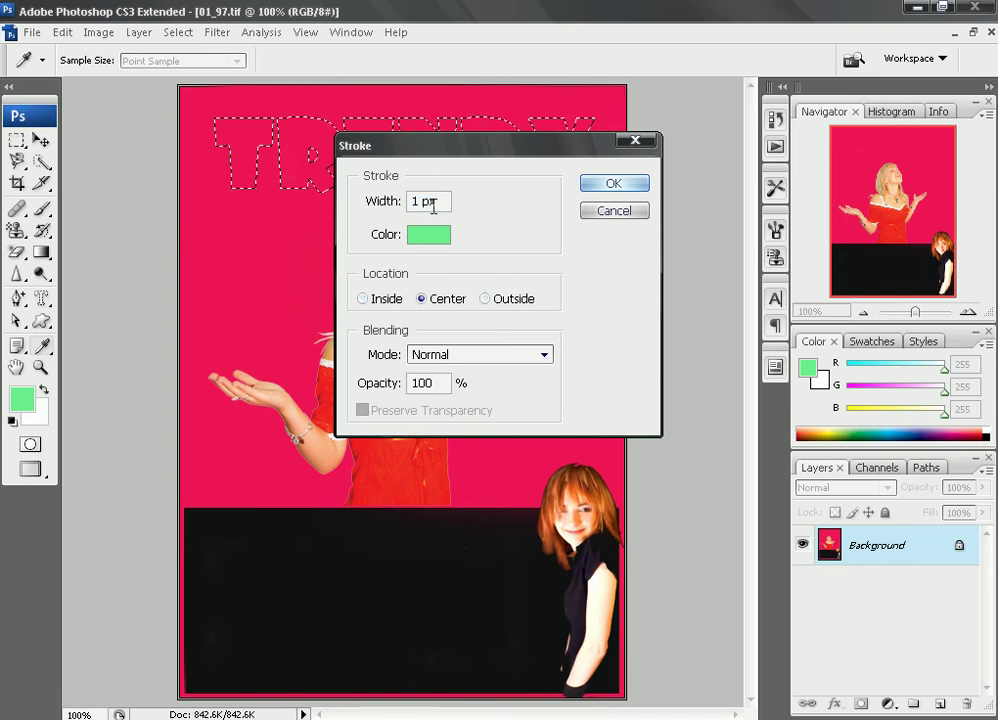
pyautogui.press('BackSpace')
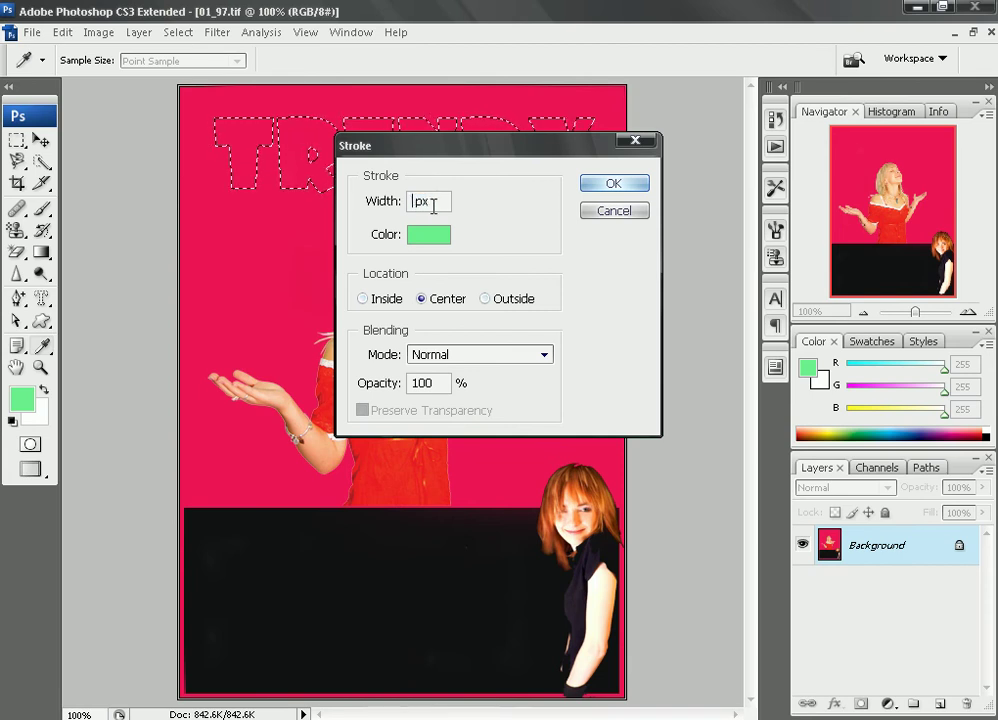
pyautogui.write('3')
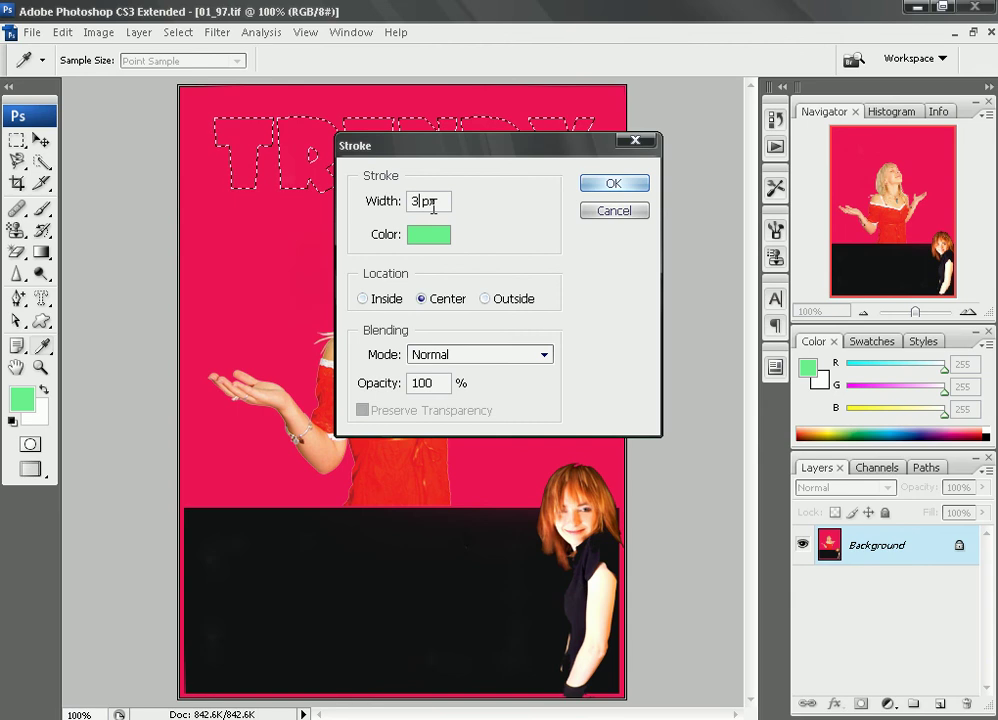
pyautogui.click(430, 234)
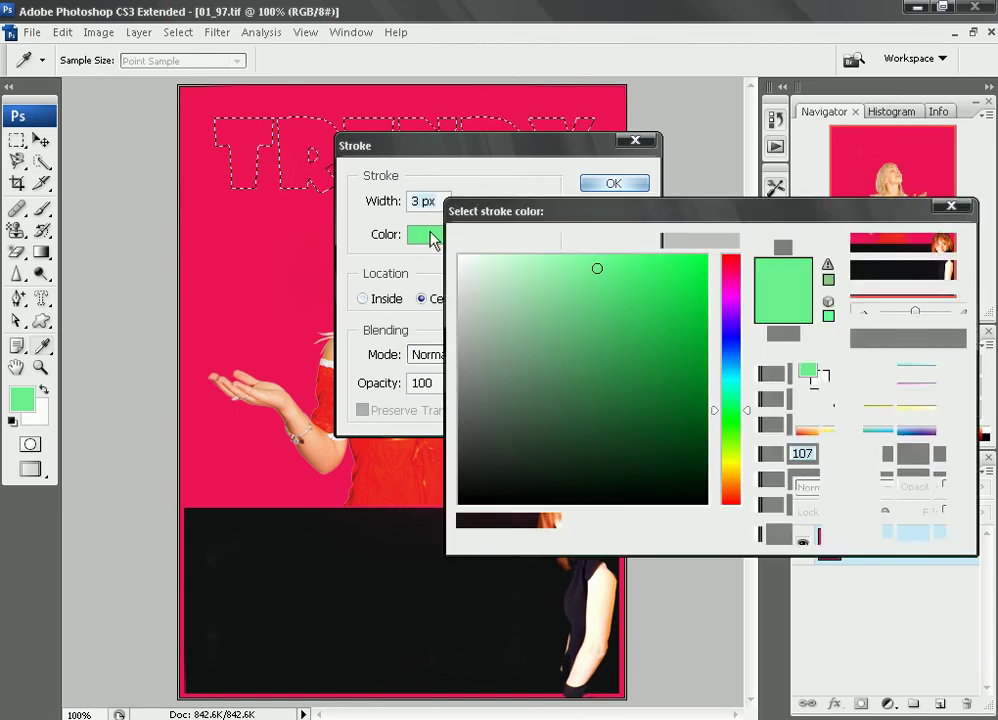
pyautogui.click(477, 497)
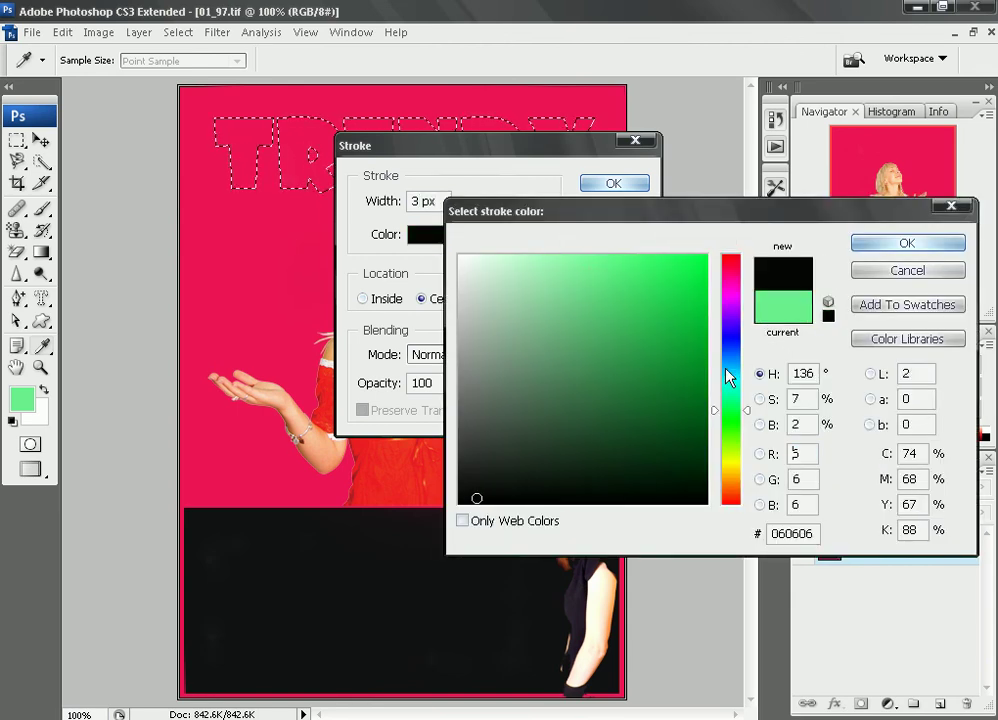
pyautogui.click(860, 245)
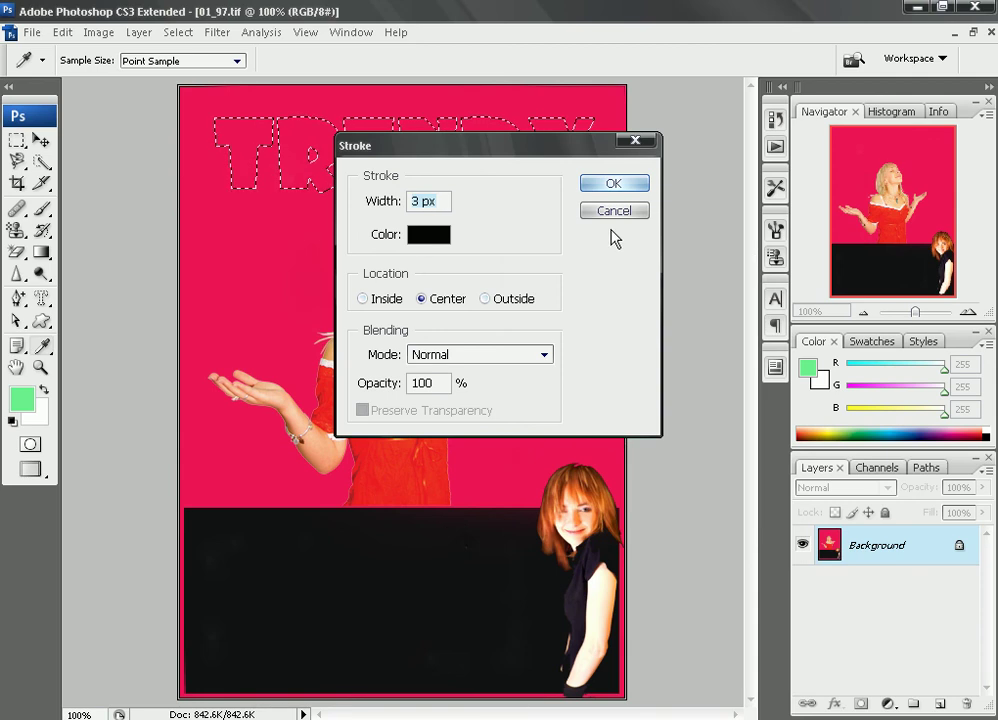
pyautogui.click(613, 186)
pyautogui.press('b')
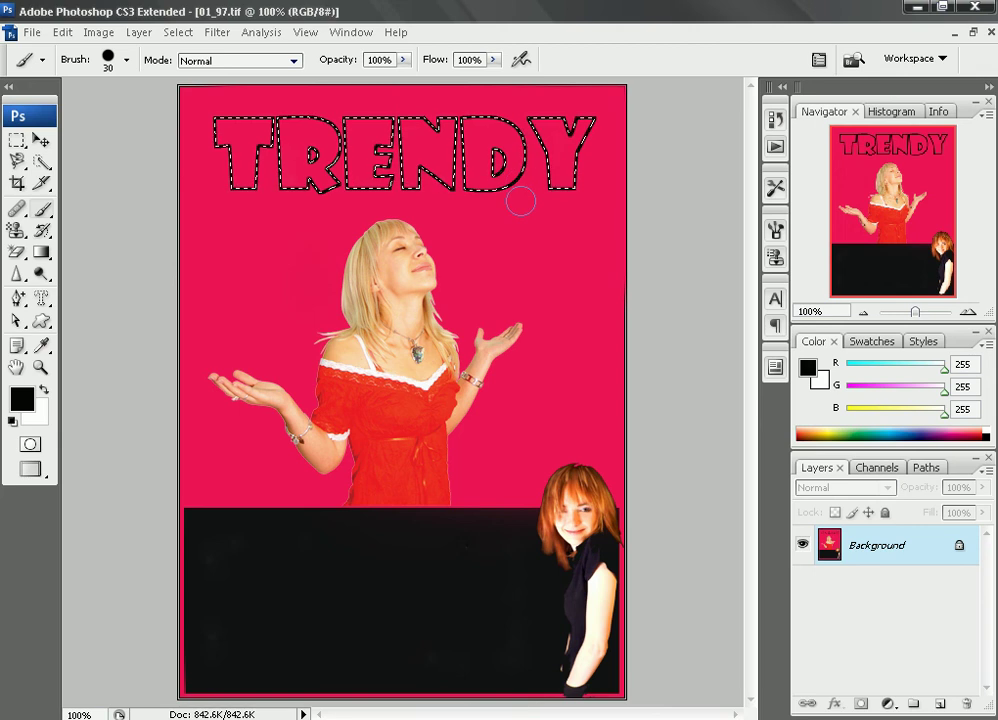
pyautogui.press('Return')
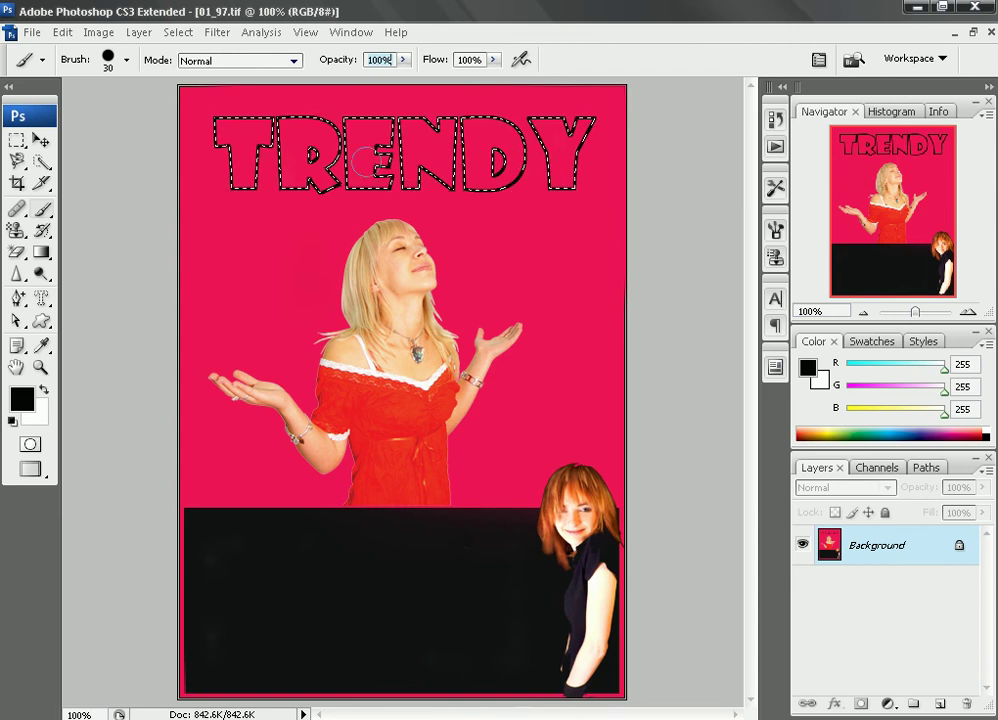
pyautogui.click(31, 34)
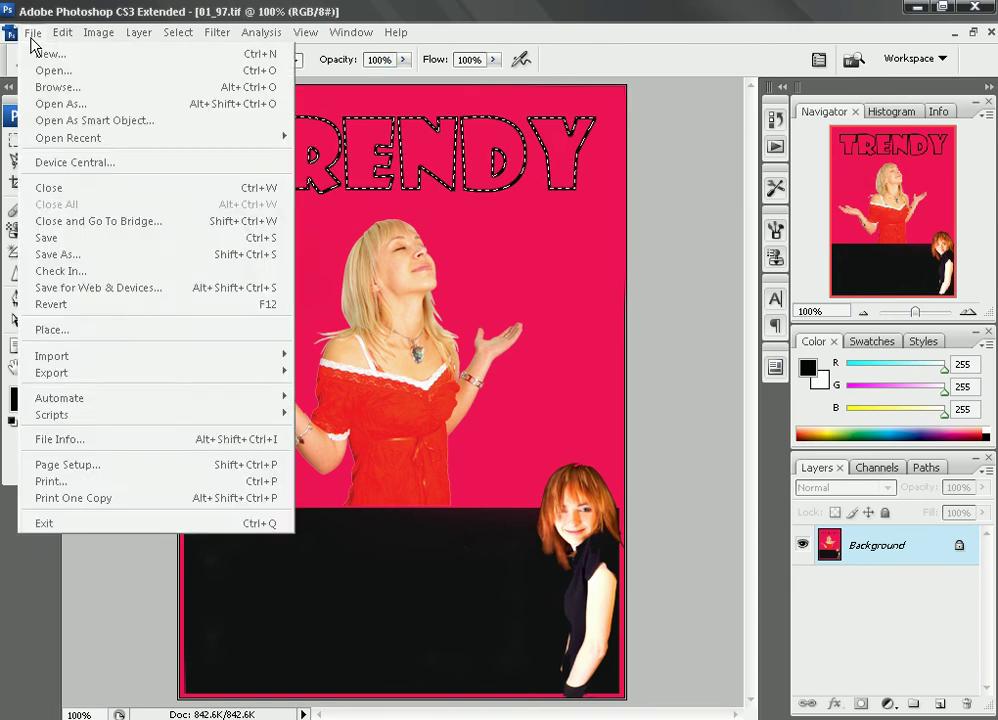
# - Open 540213_44498900.jpg from the CH5 folder, browsing in Thumbnails view
pyautogui.click(61, 70)
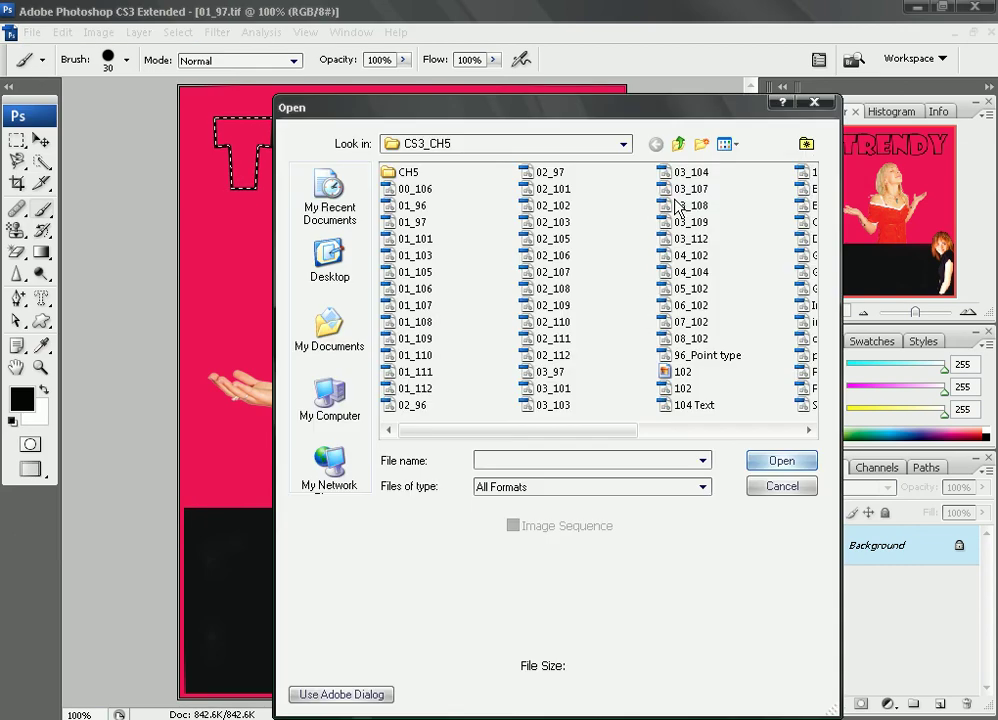
pyautogui.click(729, 144)
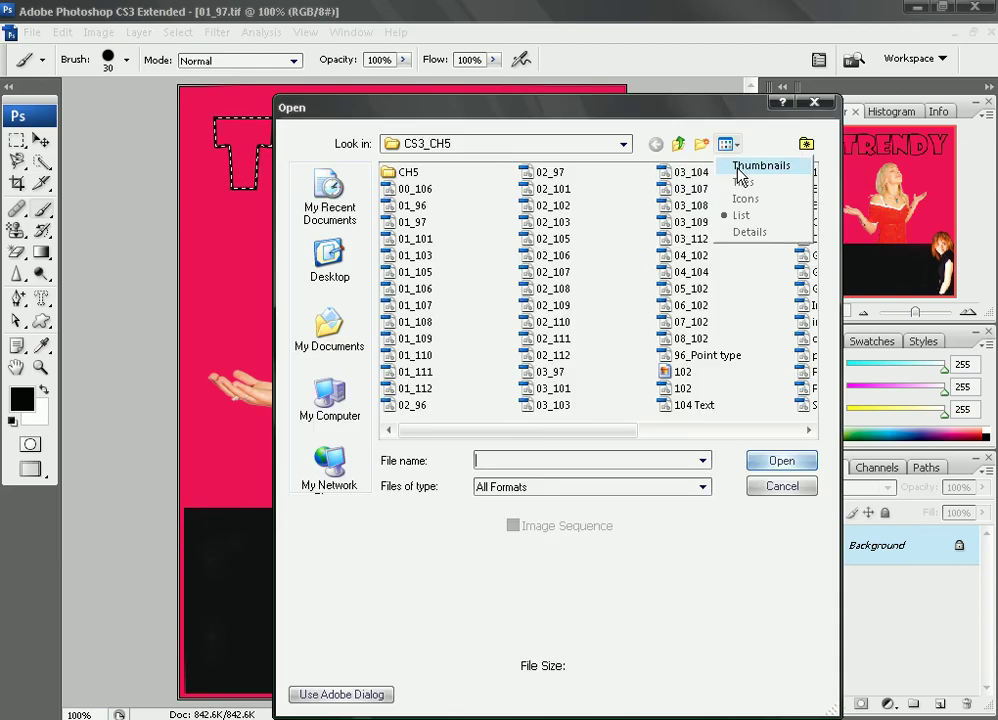
pyautogui.click(760, 166)
pyautogui.doubleClick(439, 218)
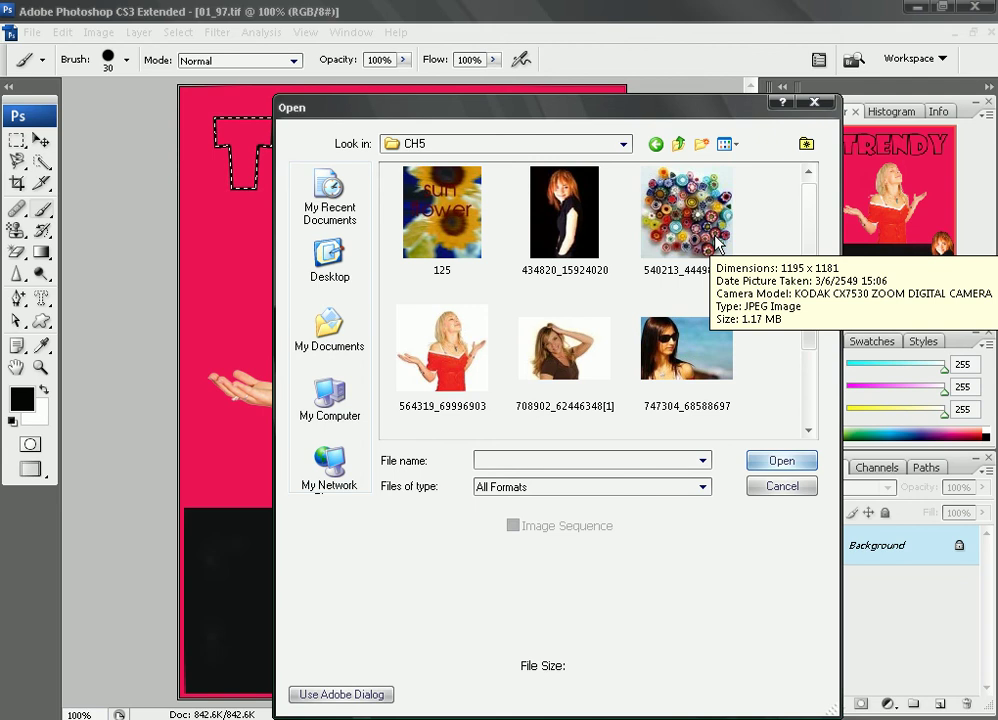
pyautogui.click(716, 243)
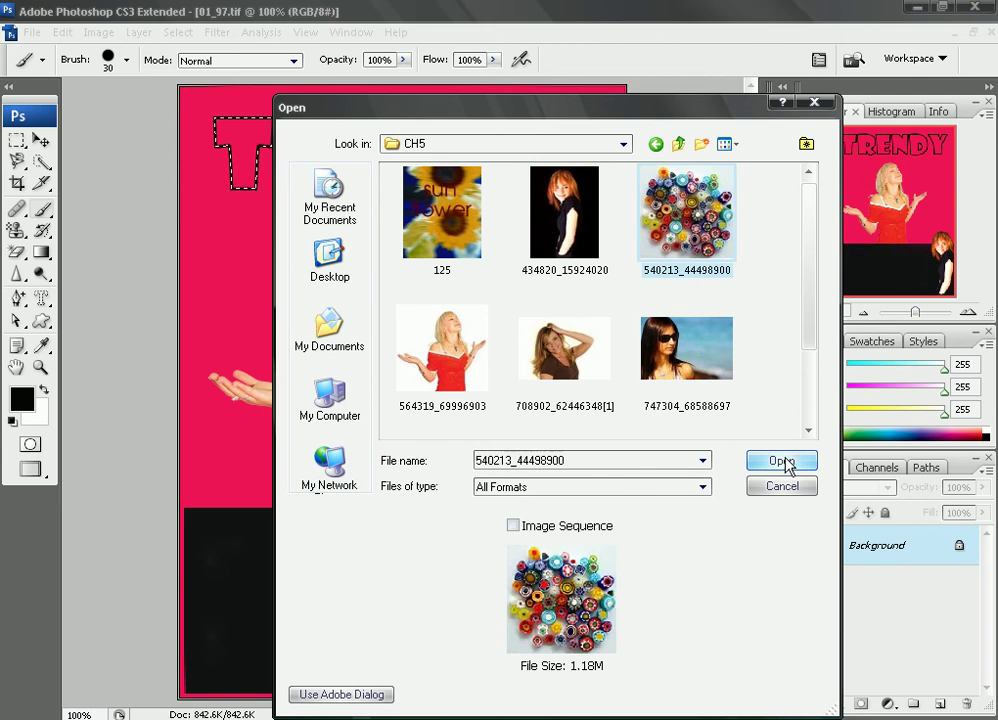
pyautogui.click(782, 461)
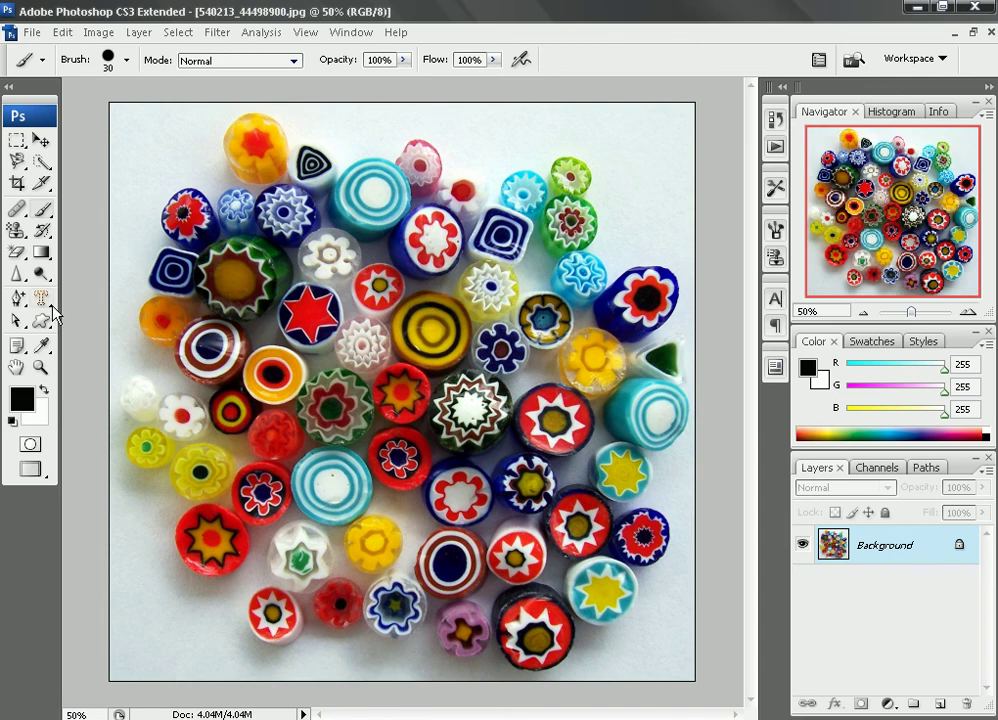
# - Mask-type TRENDY in 65 pt Showcard Gothic across the bead photo's middle, then restore its window
pyautogui.press('t')
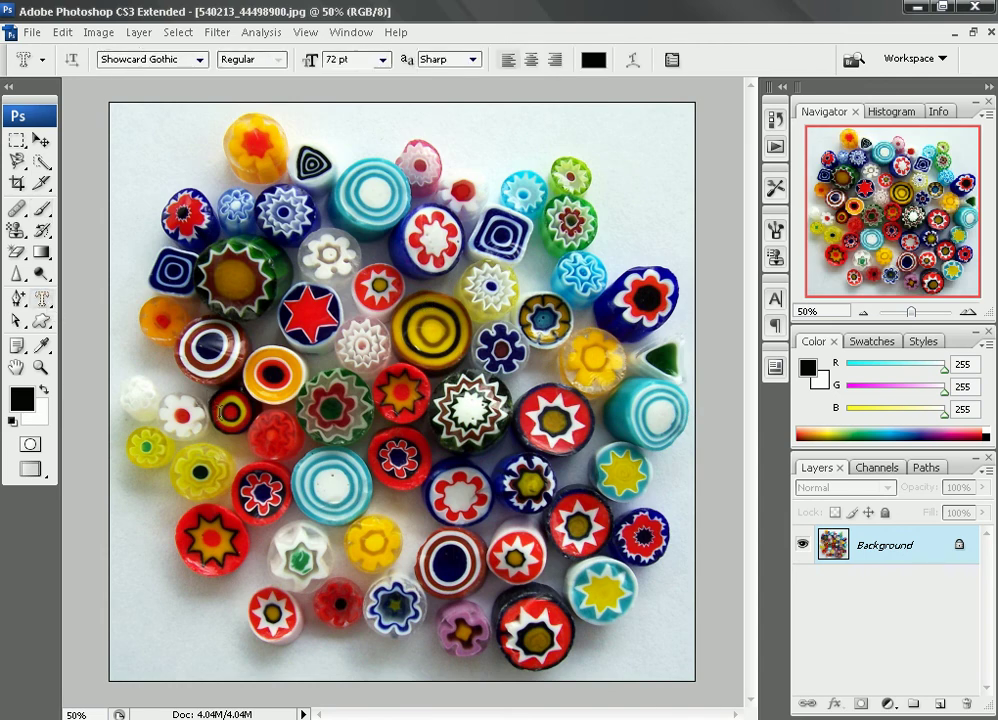
pyautogui.click(210, 413)
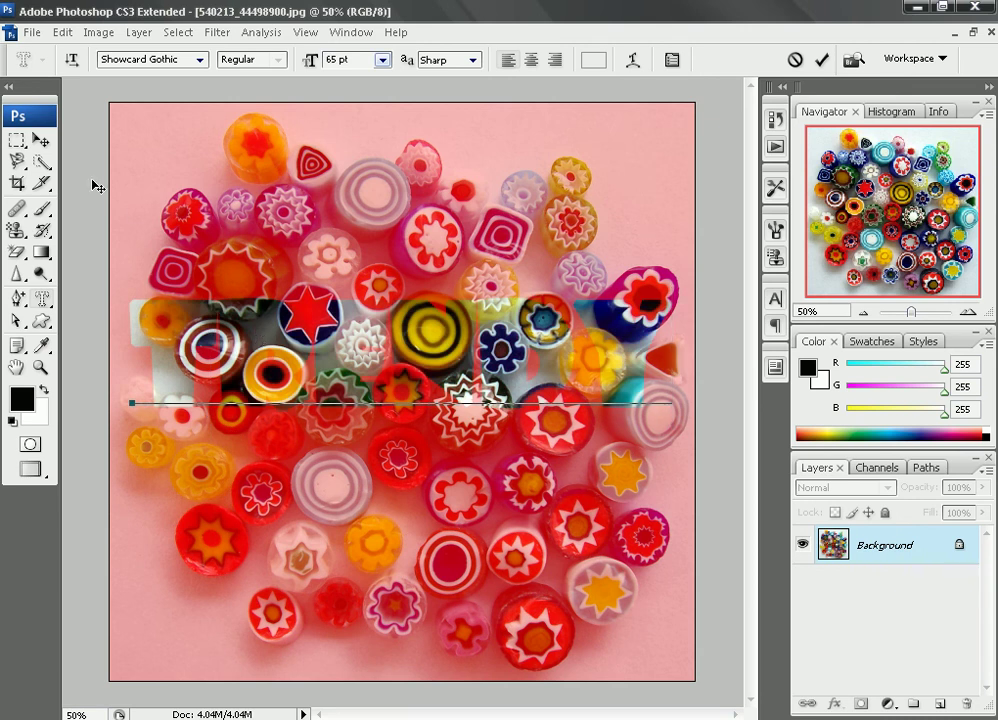
pyautogui.click(41, 140)
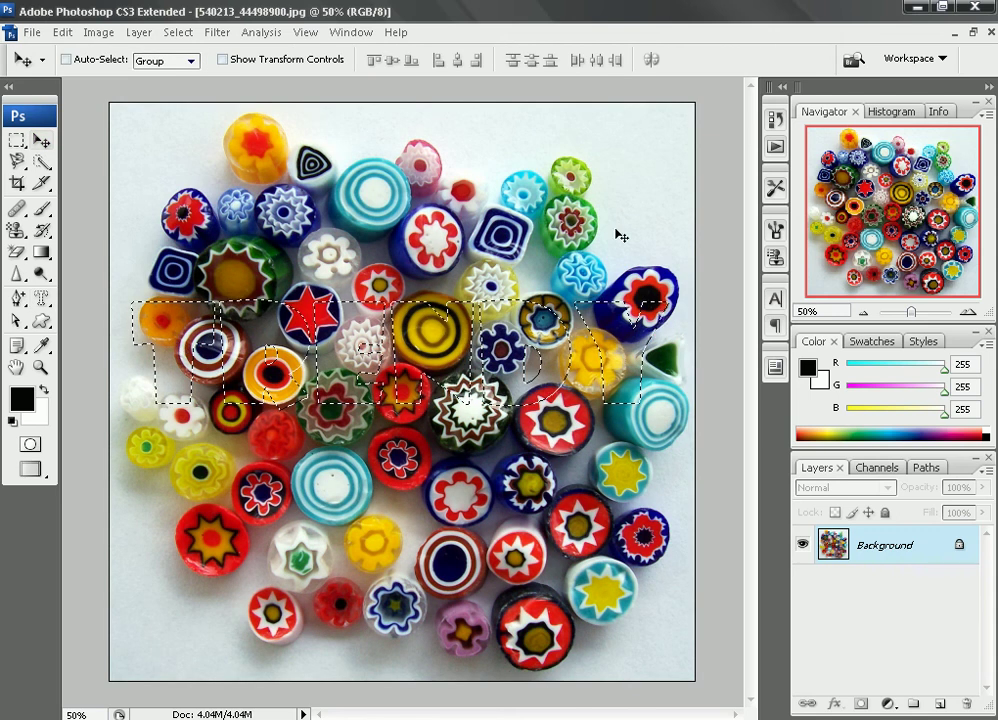
pyautogui.click(973, 32)
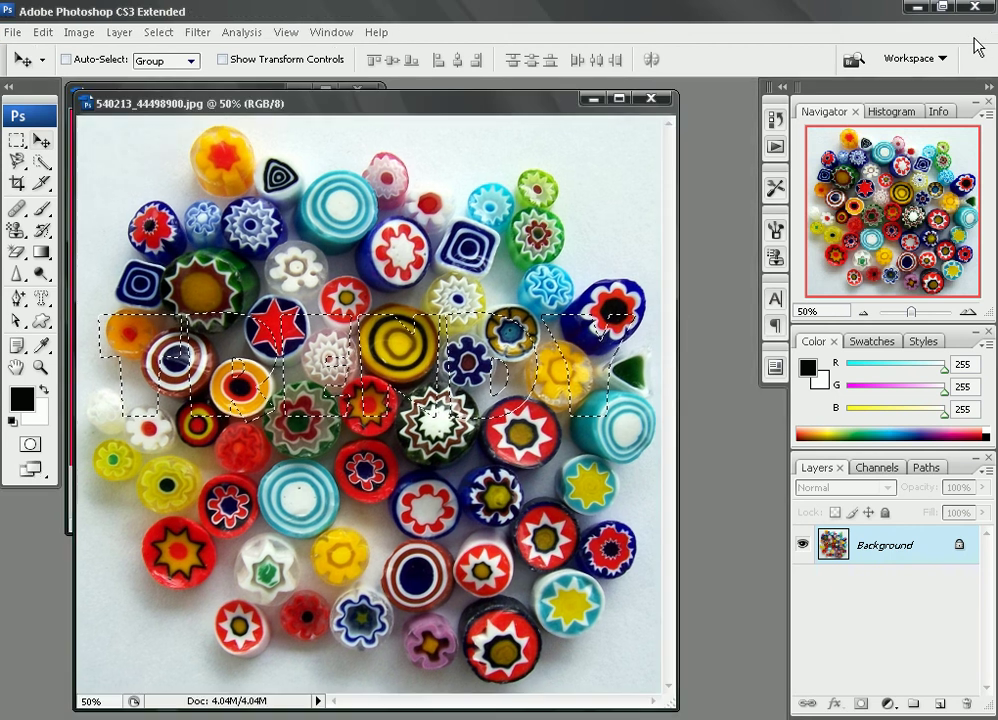
# - Arrange the windows side by side, widening the poster to show all of TRENDY, bead photo in front
pyautogui.moveTo(503, 106); pyautogui.dragTo(697, 112)
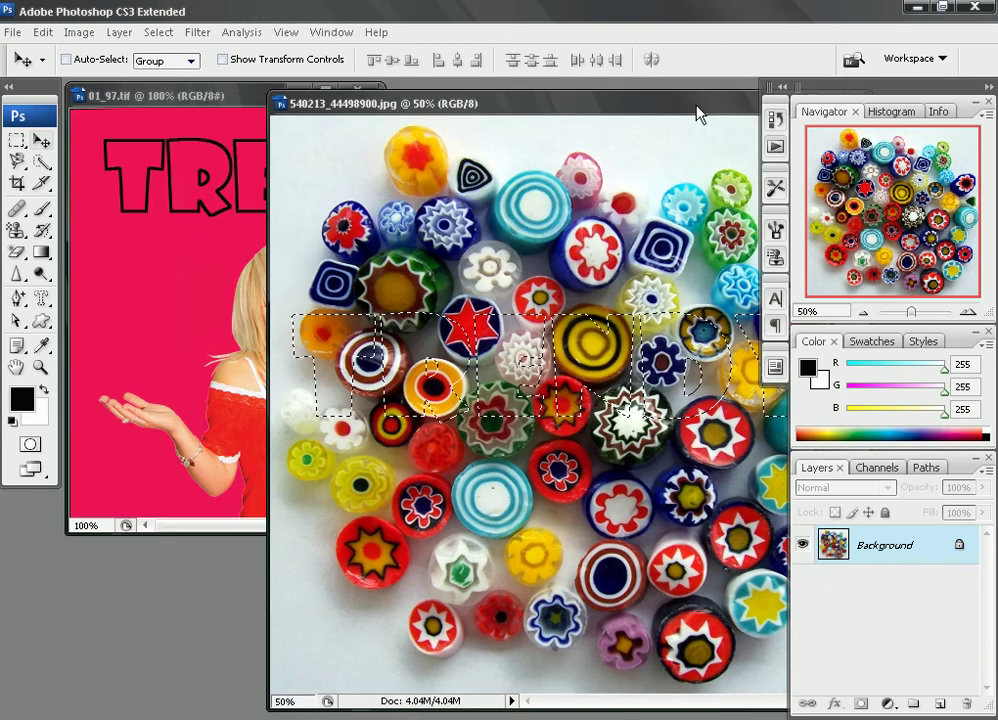
pyautogui.click(245, 96)
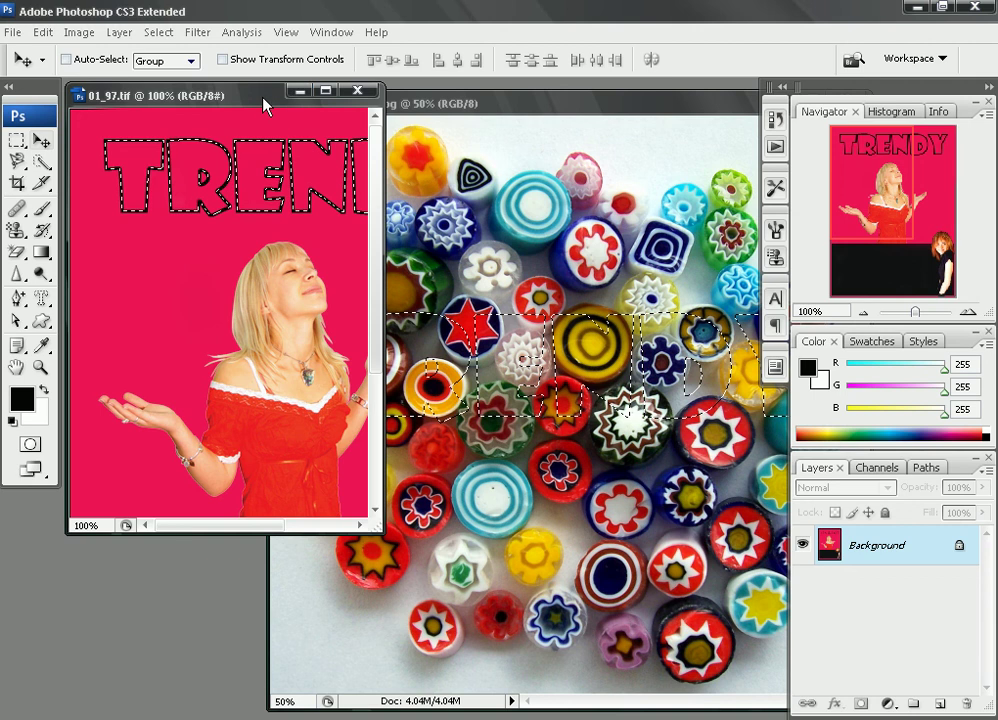
pyautogui.moveTo(265, 99); pyautogui.dragTo(232, 99)
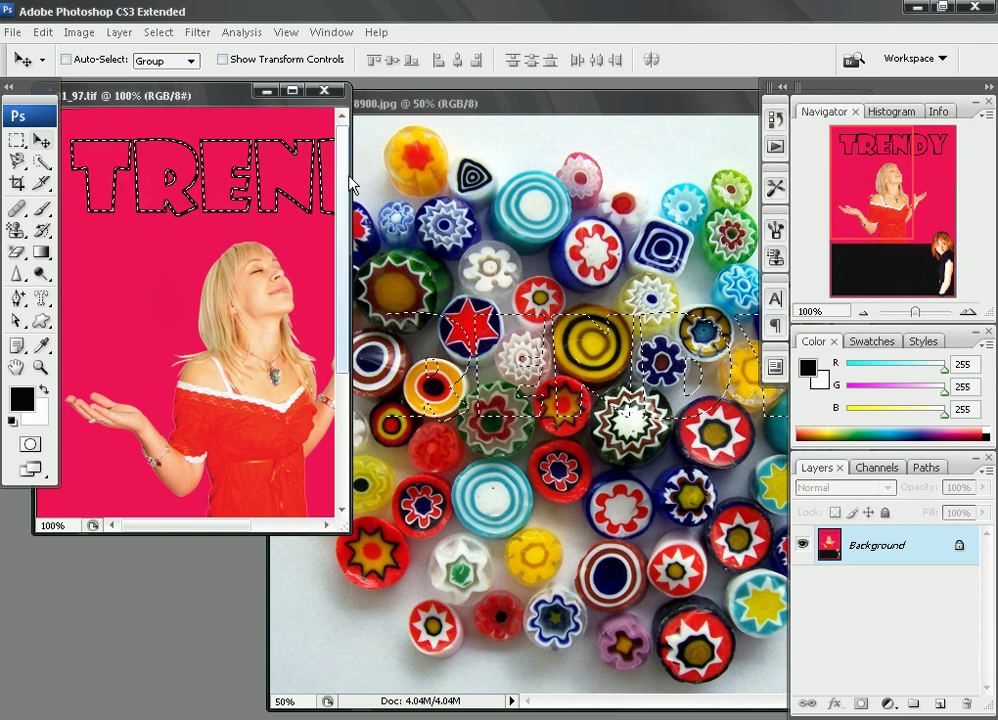
pyautogui.moveTo(350, 185); pyautogui.dragTo(467, 192)
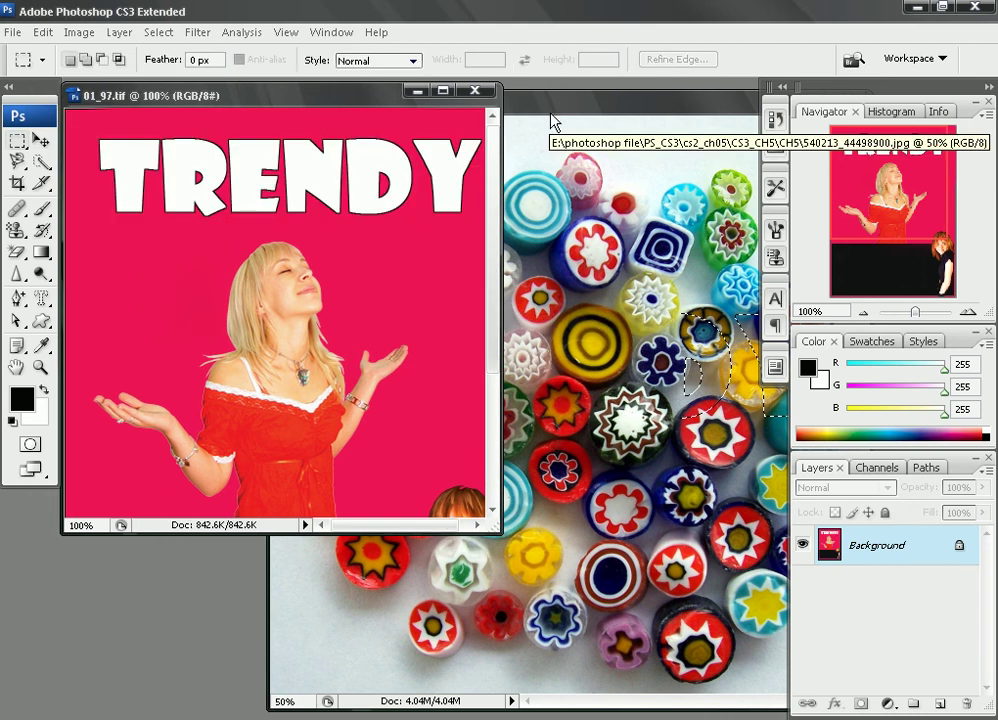
pyautogui.click(552, 114)
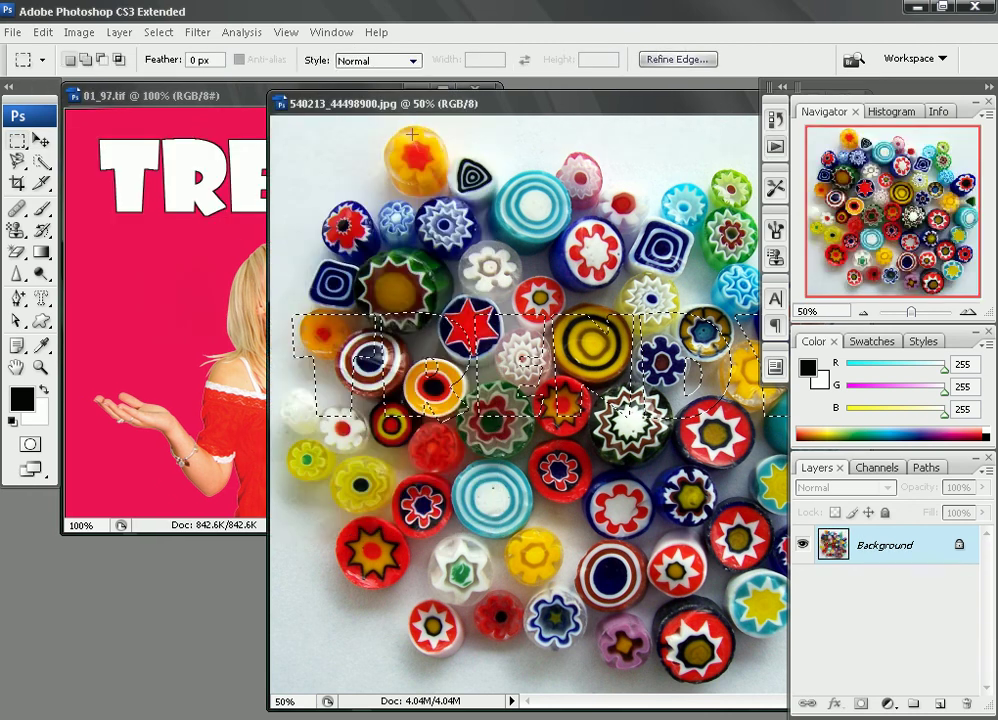
pyautogui.click(42, 141)
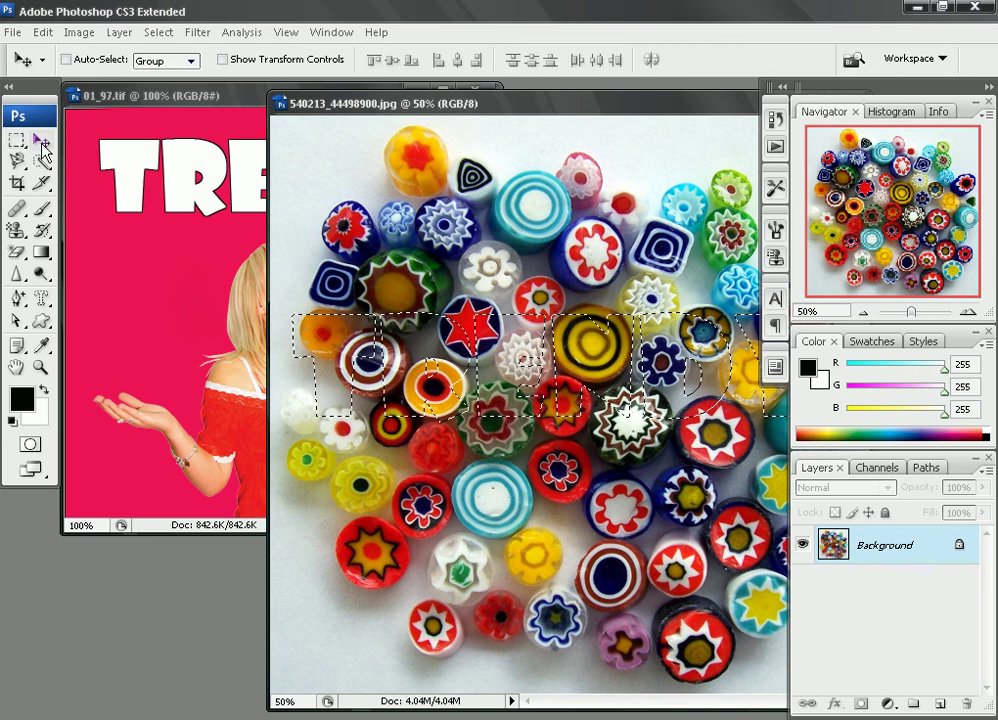
# - Bring the bead-textured TRENDY letters into 01_97.tif as Layer 1 and shift them up-left
pyautogui.moveTo(325, 345); pyautogui.dragTo(215, 274)
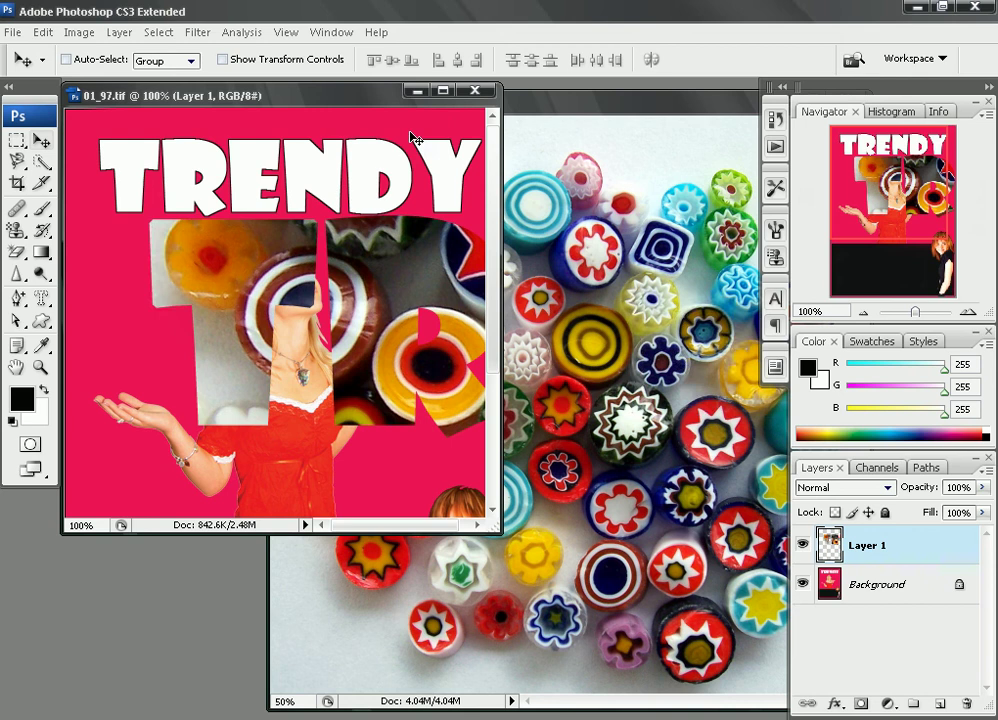
pyautogui.click(443, 93)
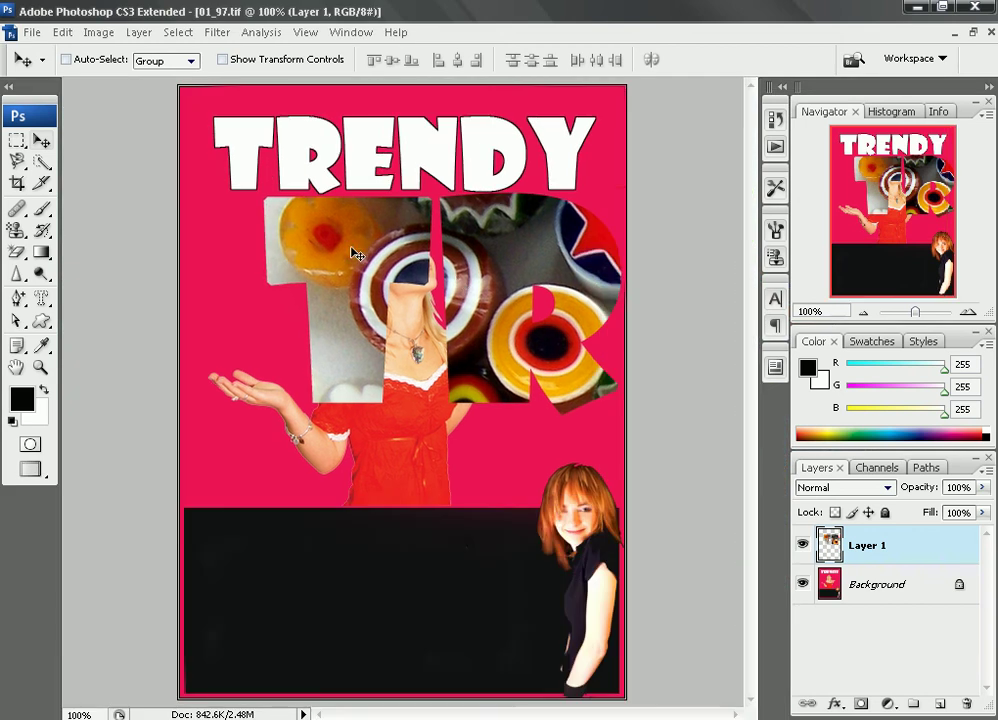
pyautogui.moveTo(353, 254); pyautogui.dragTo(290, 187)
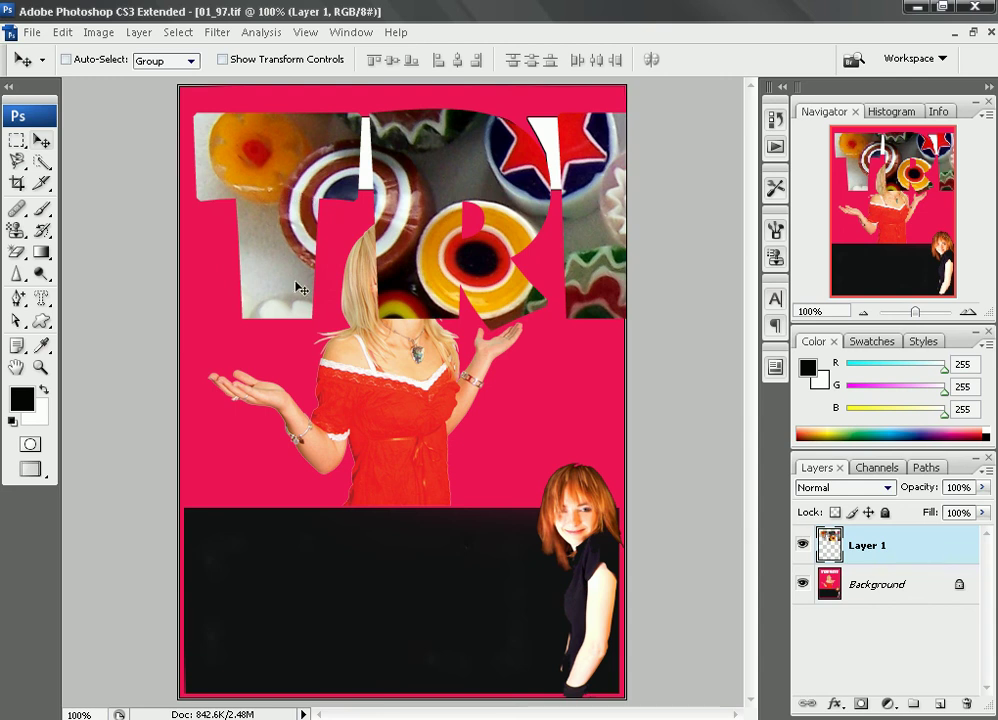
pyautogui.click(63, 33)
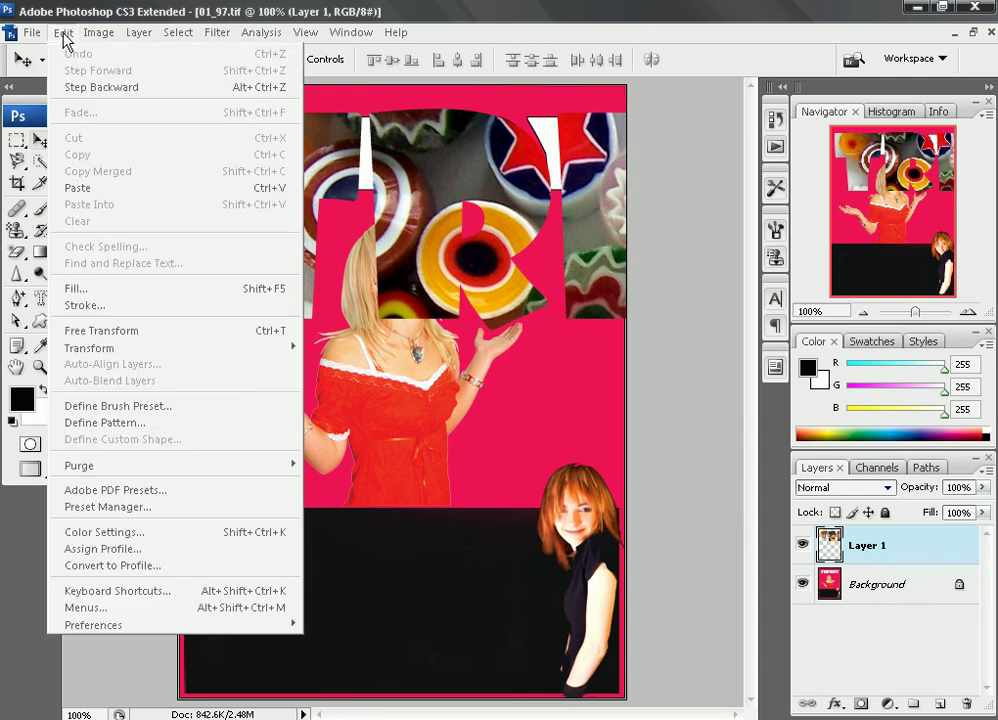
# - Scale the bead TRENDY layer to about 35% and place it over the white title
pyautogui.click(131, 331)
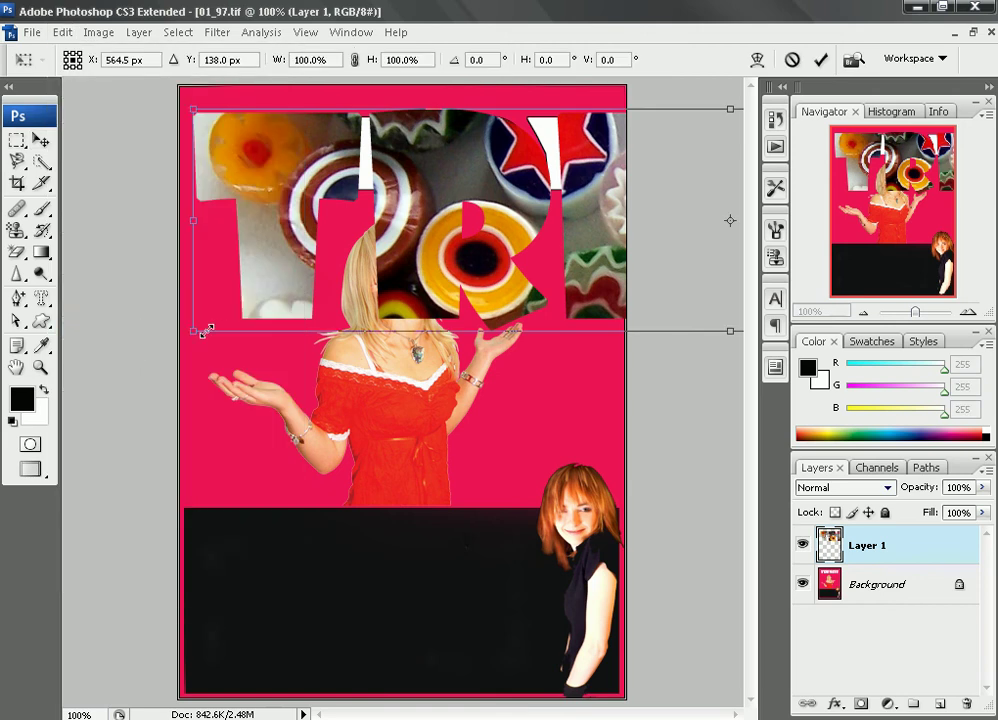
pyautogui.moveTo(203, 330); pyautogui.dragTo(292, 204)
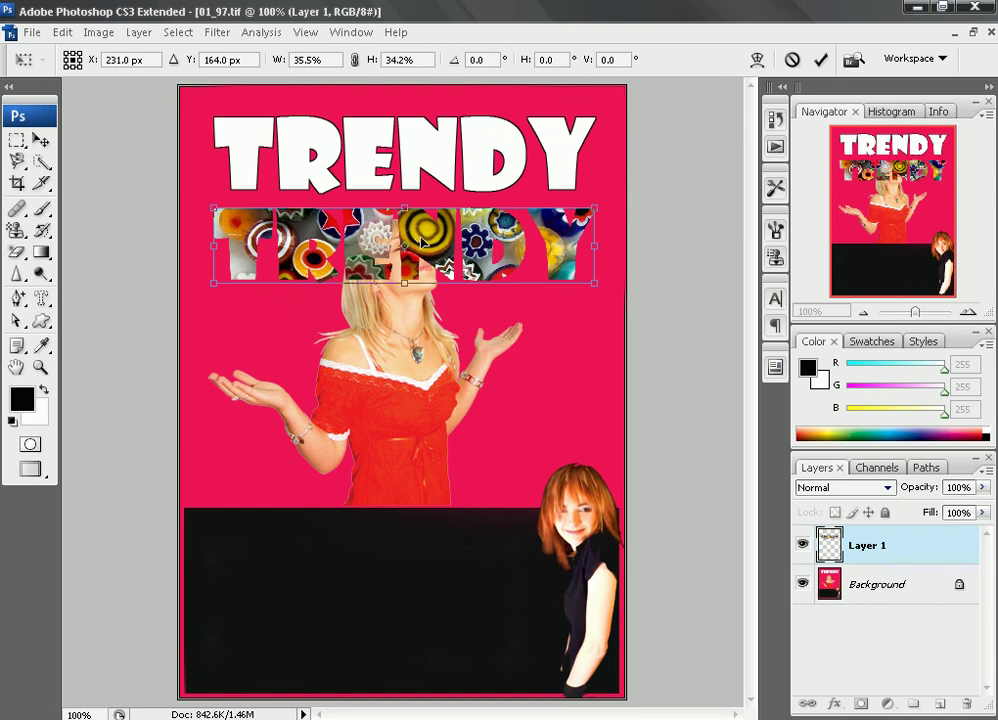
pyautogui.moveTo(421, 242); pyautogui.dragTo(423, 152)
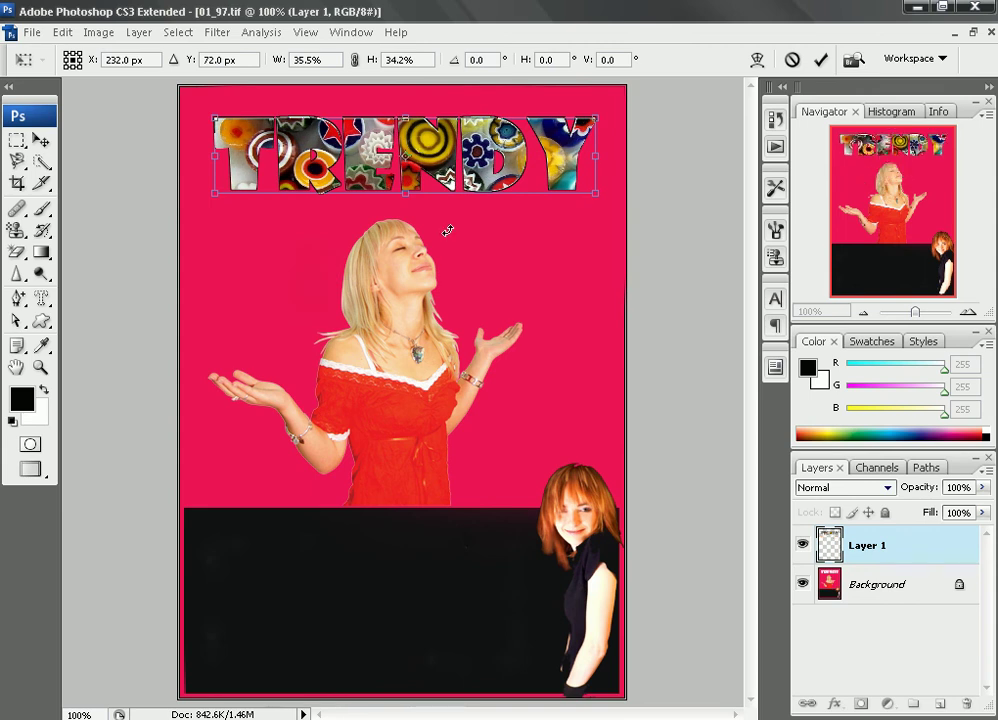
pyautogui.press('Return')
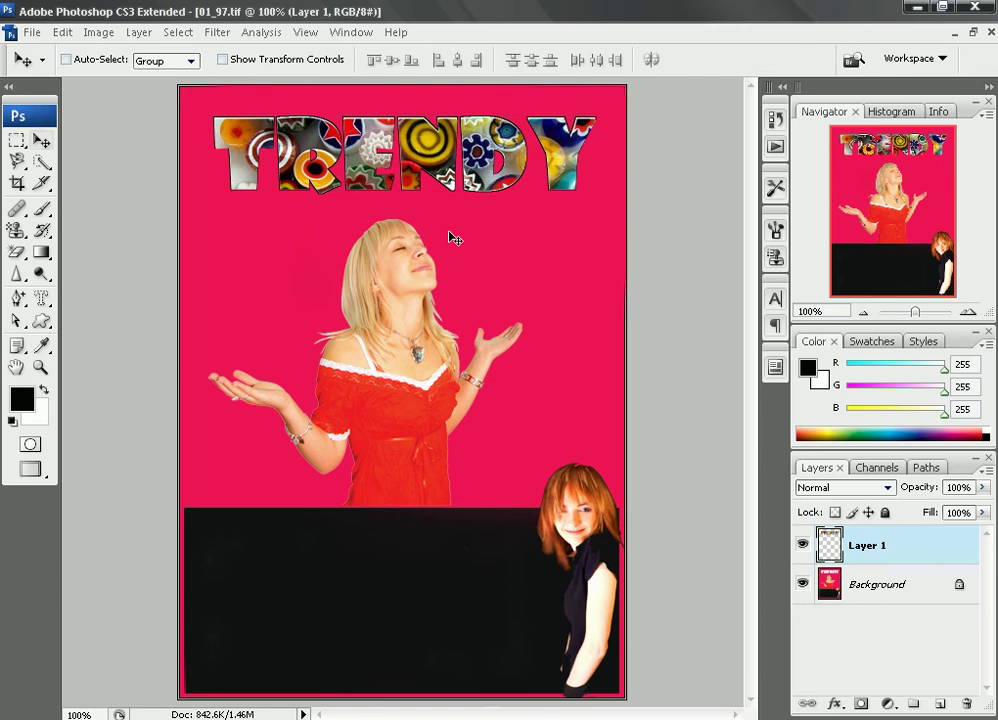